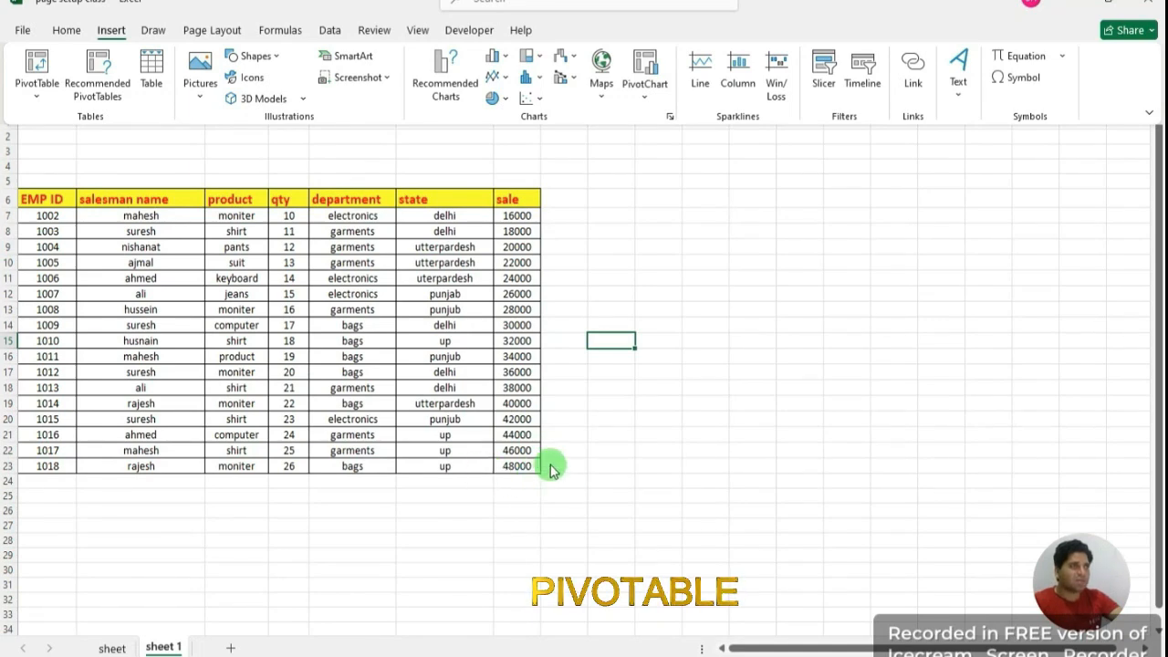
key("ctrl+F1")
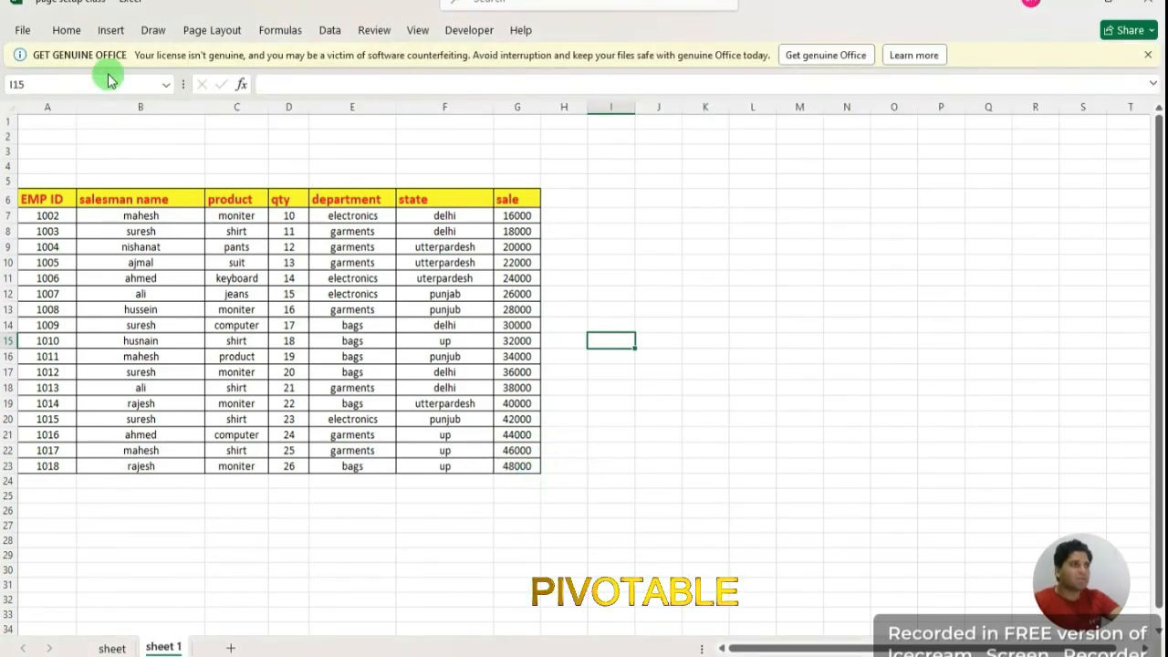
left_click(110, 31)
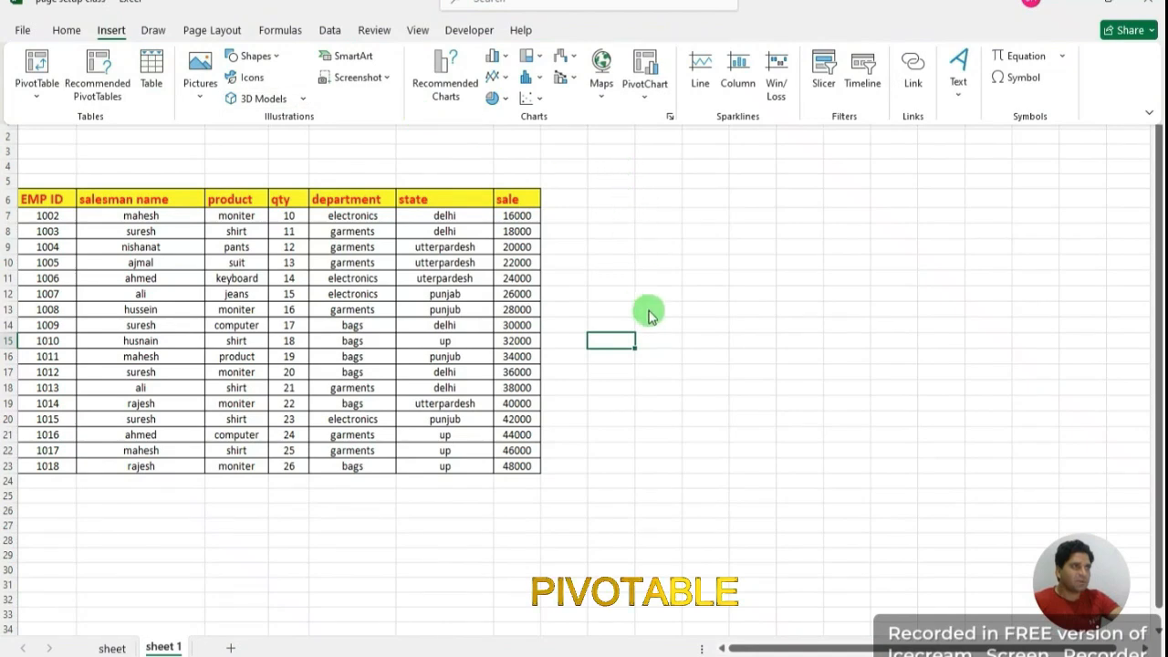
left_click(527, 470)
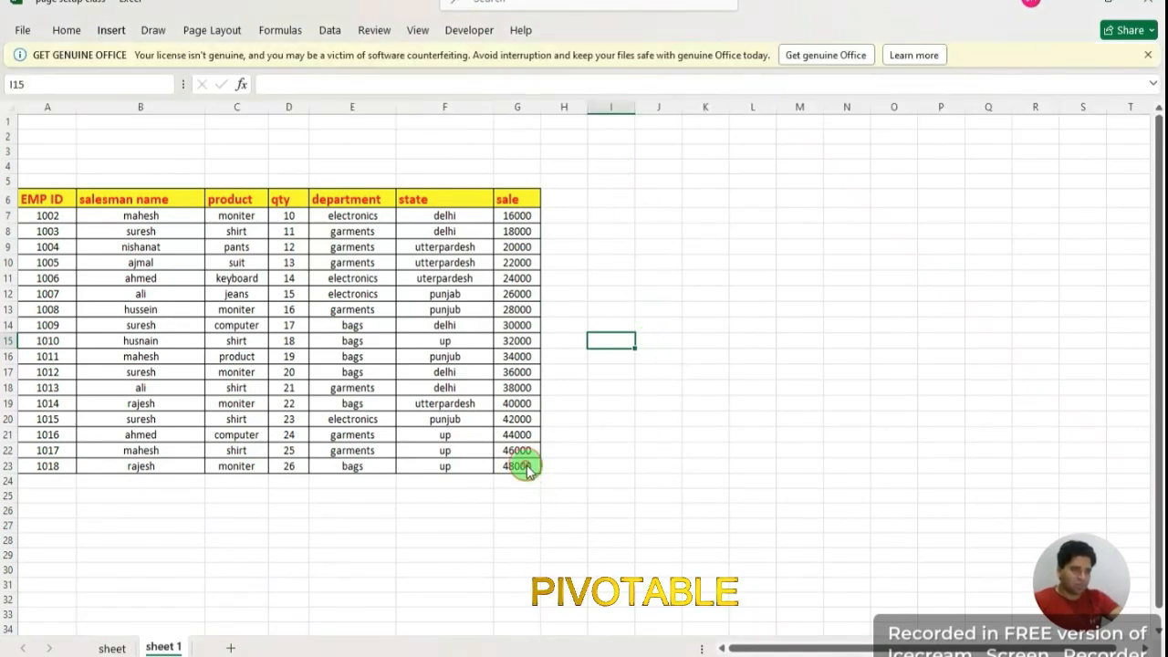
left_click_drag(528, 470, 44, 197)
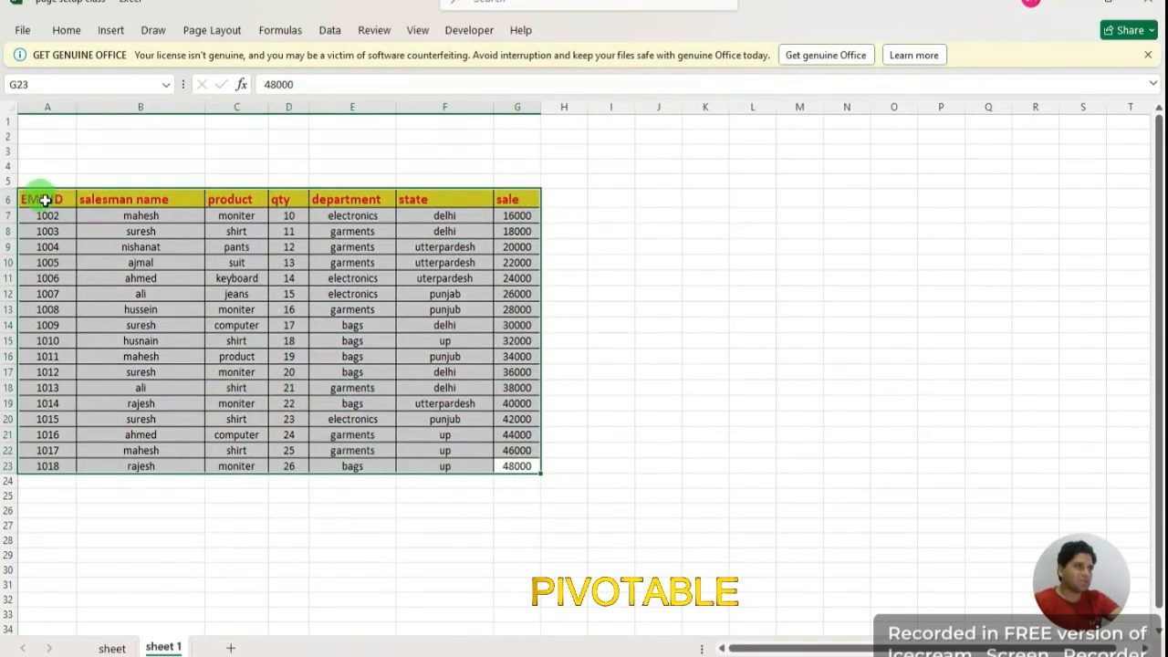
left_click(796, 401)
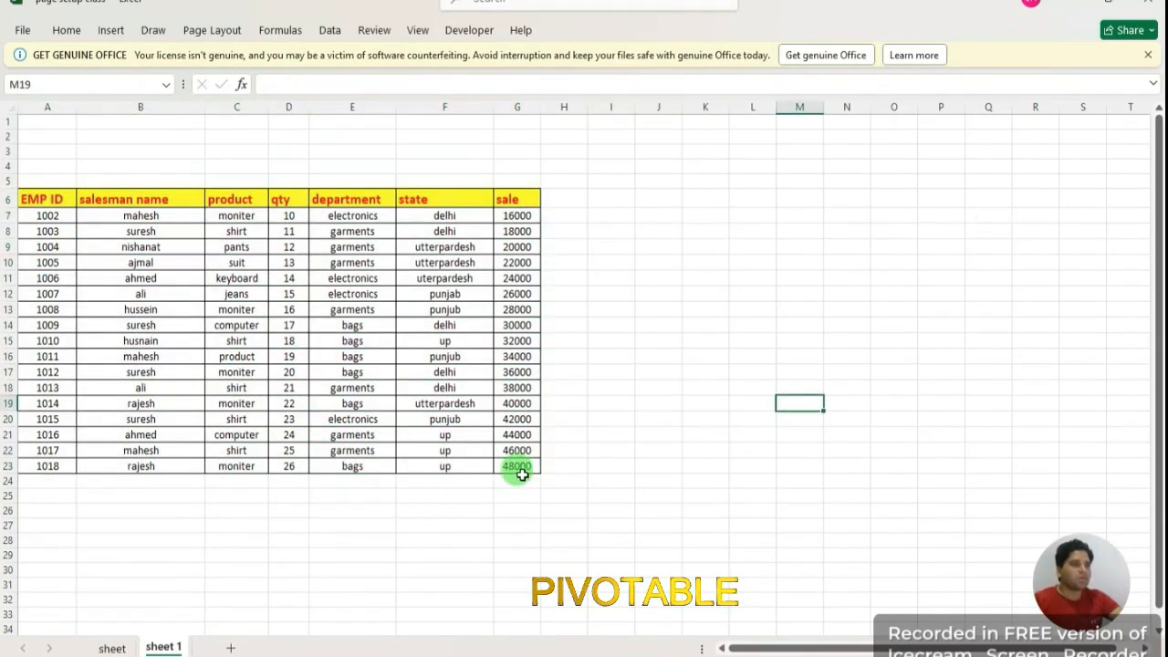
left_click_drag(524, 465, 294, 380)
Replace the state entry in cell F20 with "a"
left_click(429, 417)
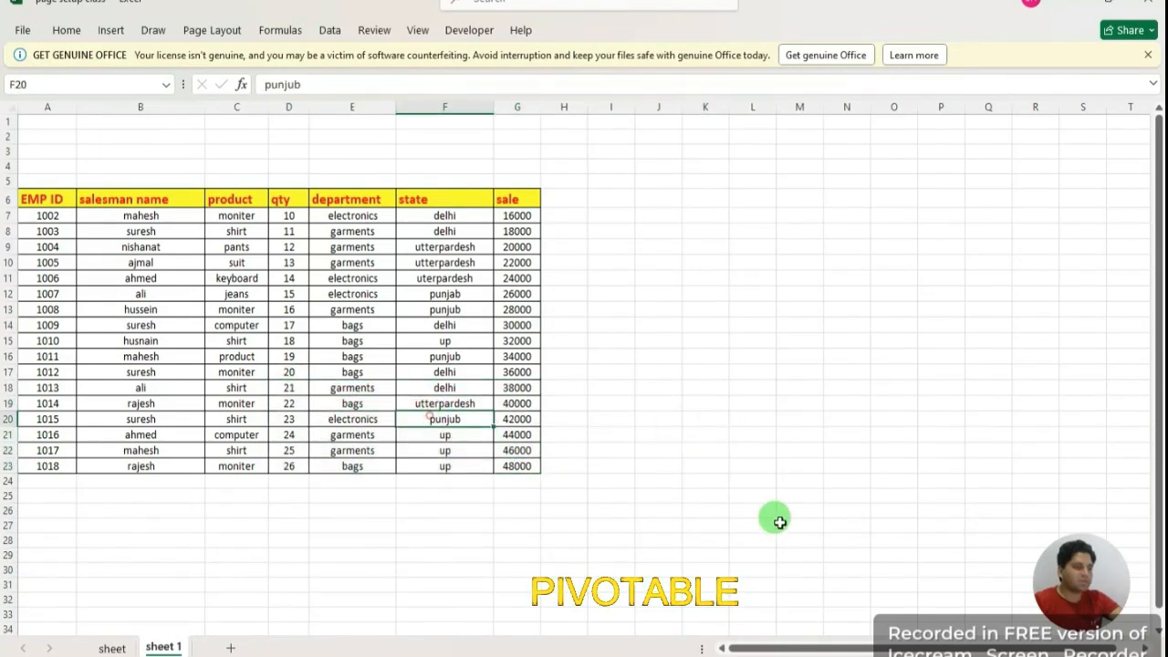
type("a")
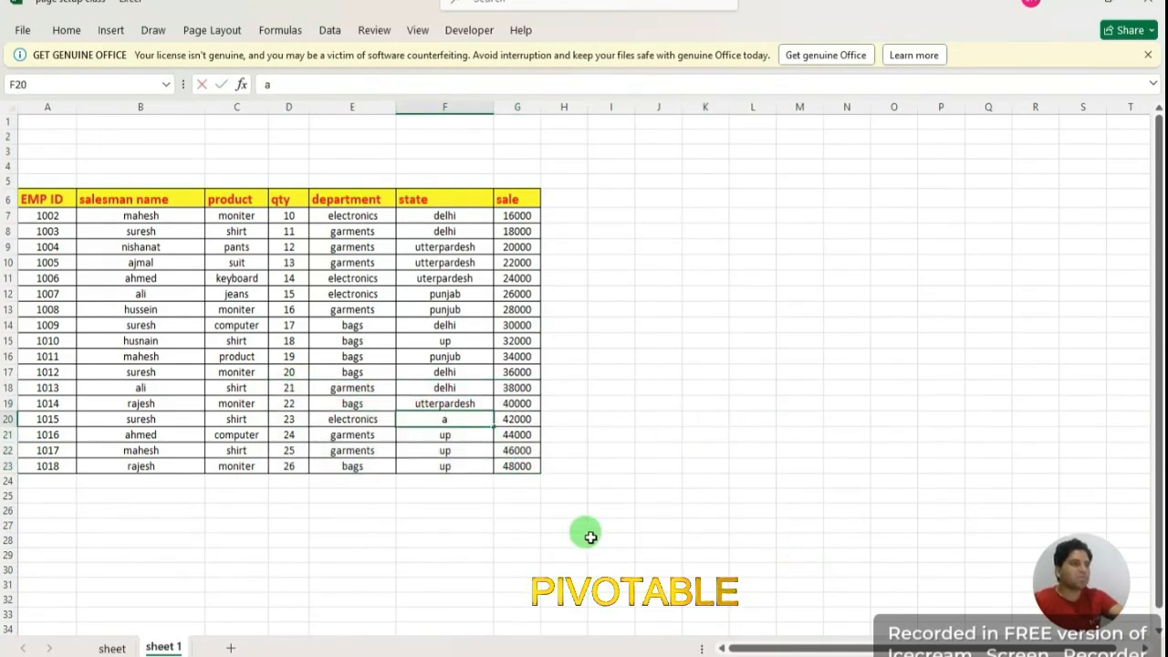
left_click(683, 434)
left_click(449, 448)
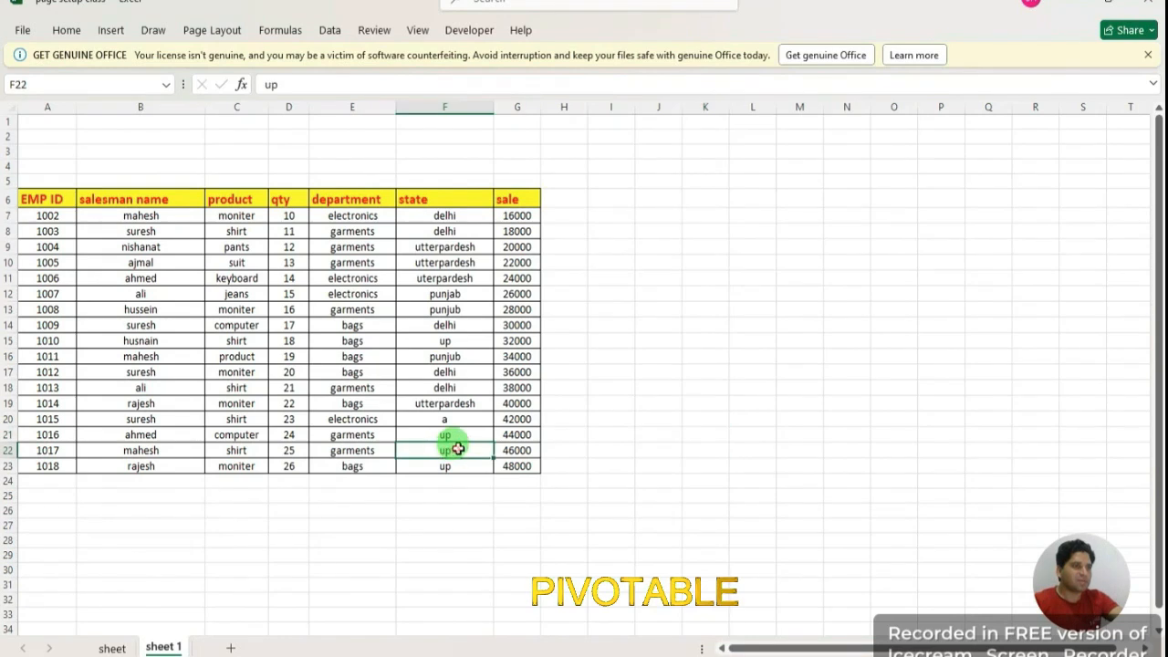
left_click(468, 422)
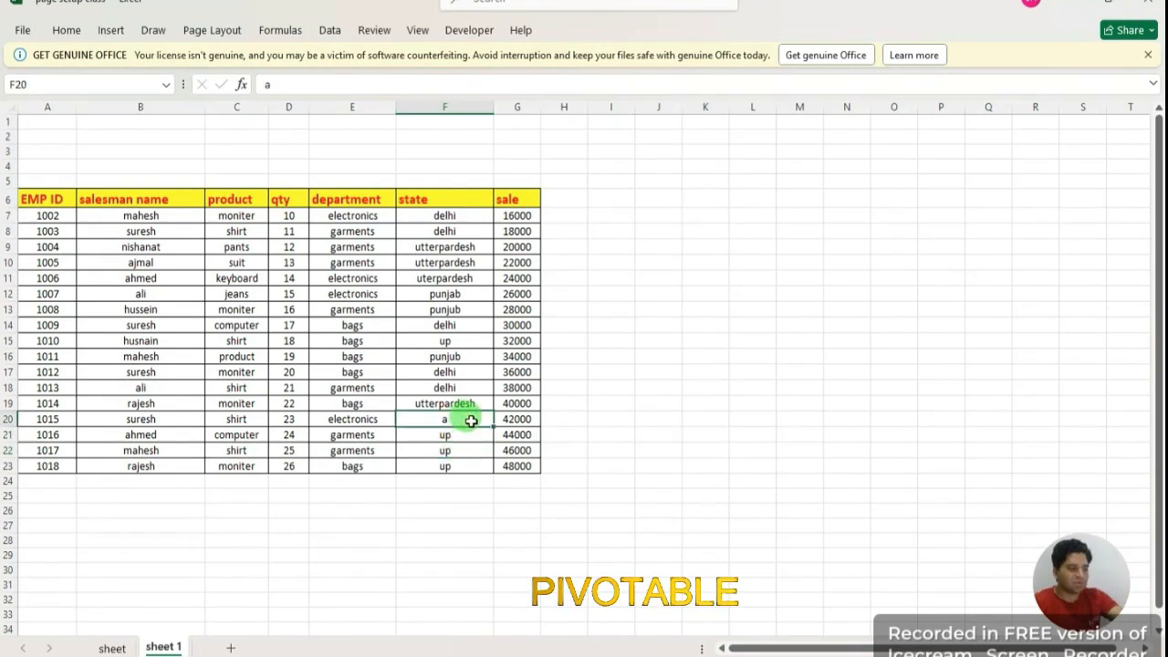
left_click(616, 433)
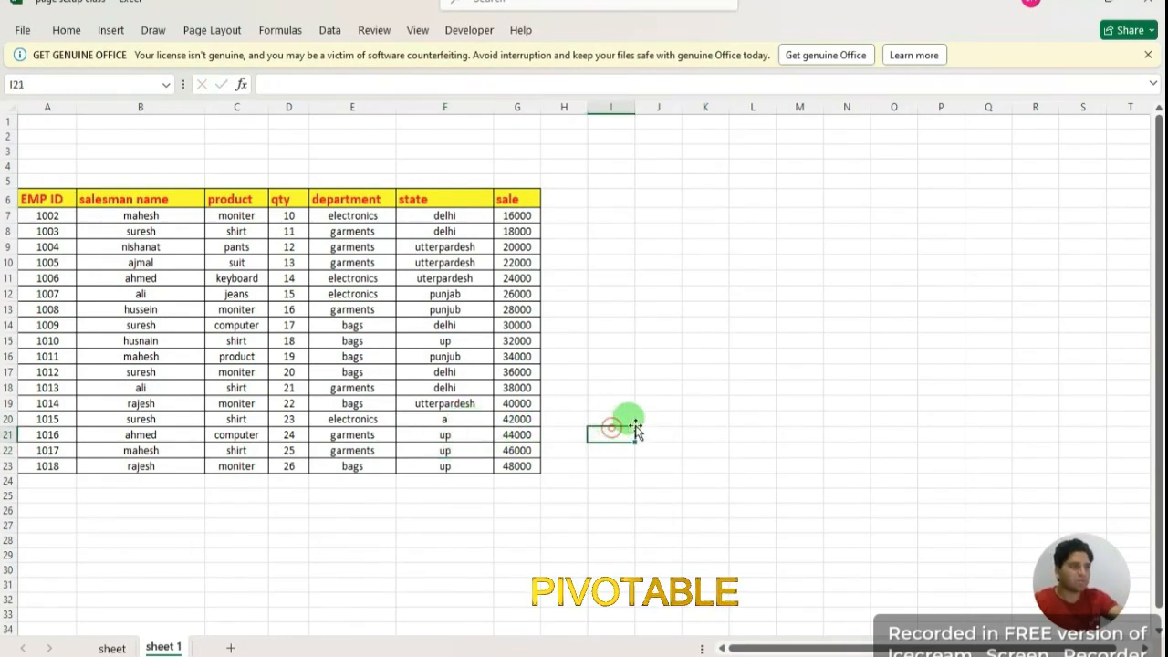
left_click(848, 213)
Create a PivotTable from the sales table A6:G23 on sheet 1 and place it on a new worksheet
left_click_drag(521, 462, 41, 199)
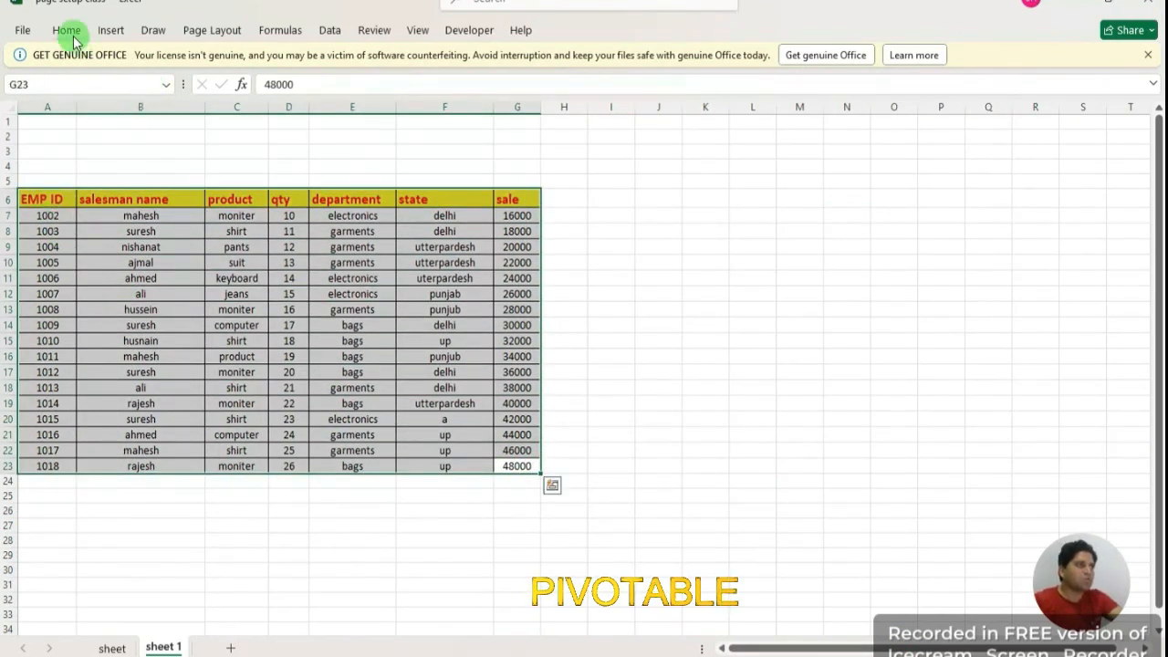
left_click(105, 29)
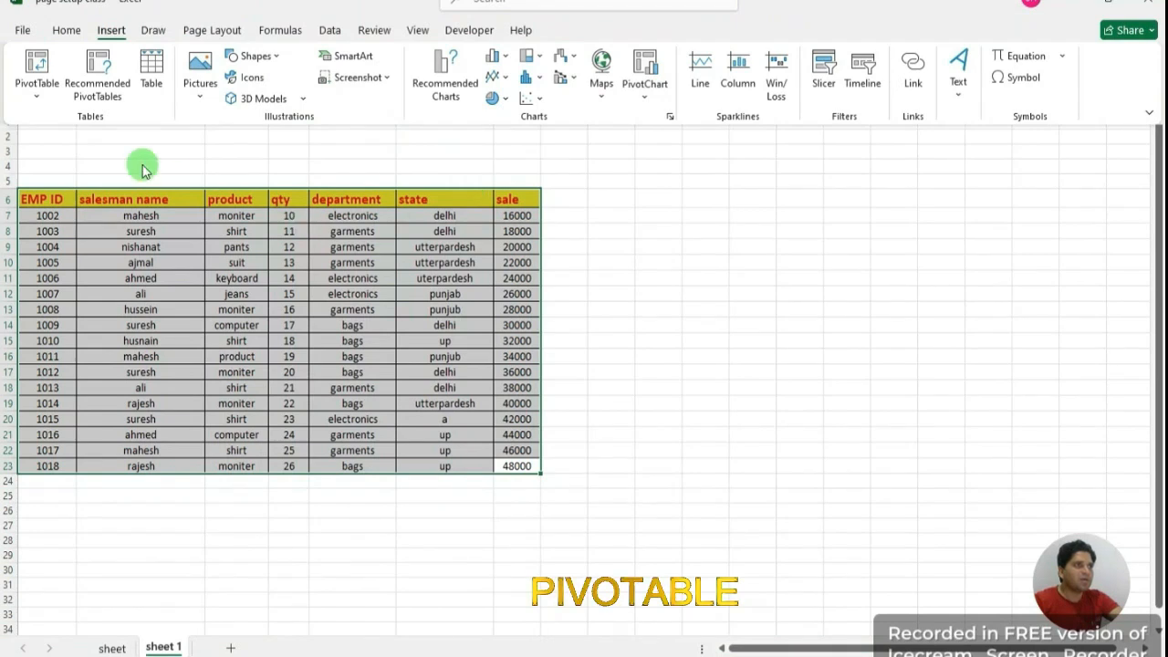
left_click(41, 89)
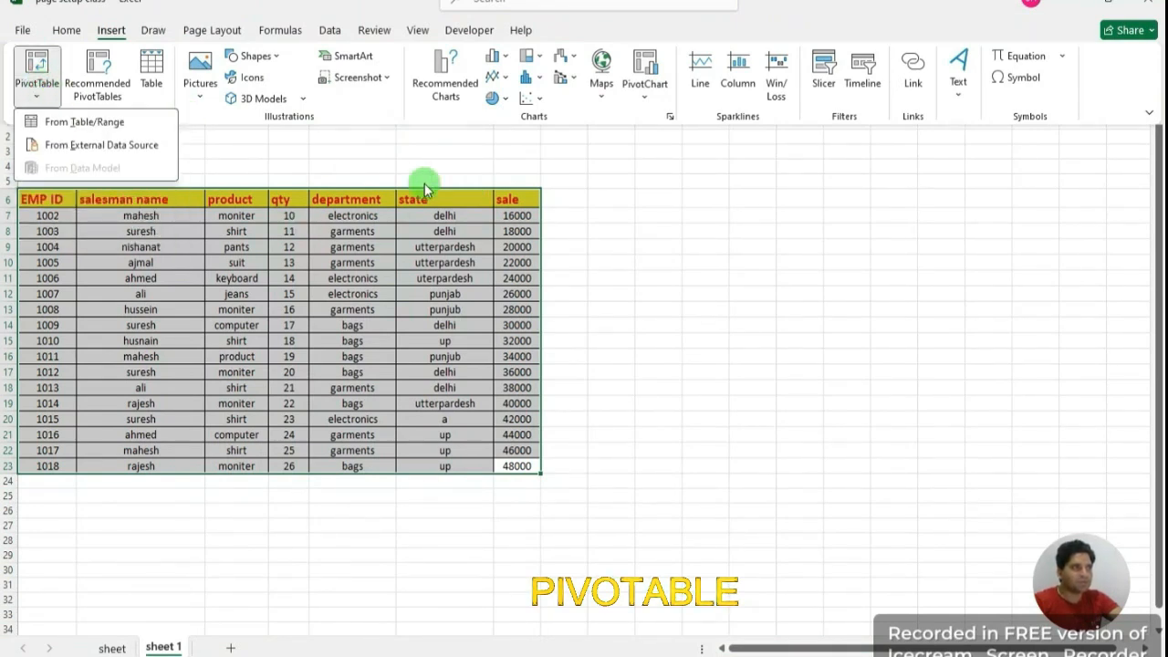
left_click(98, 123)
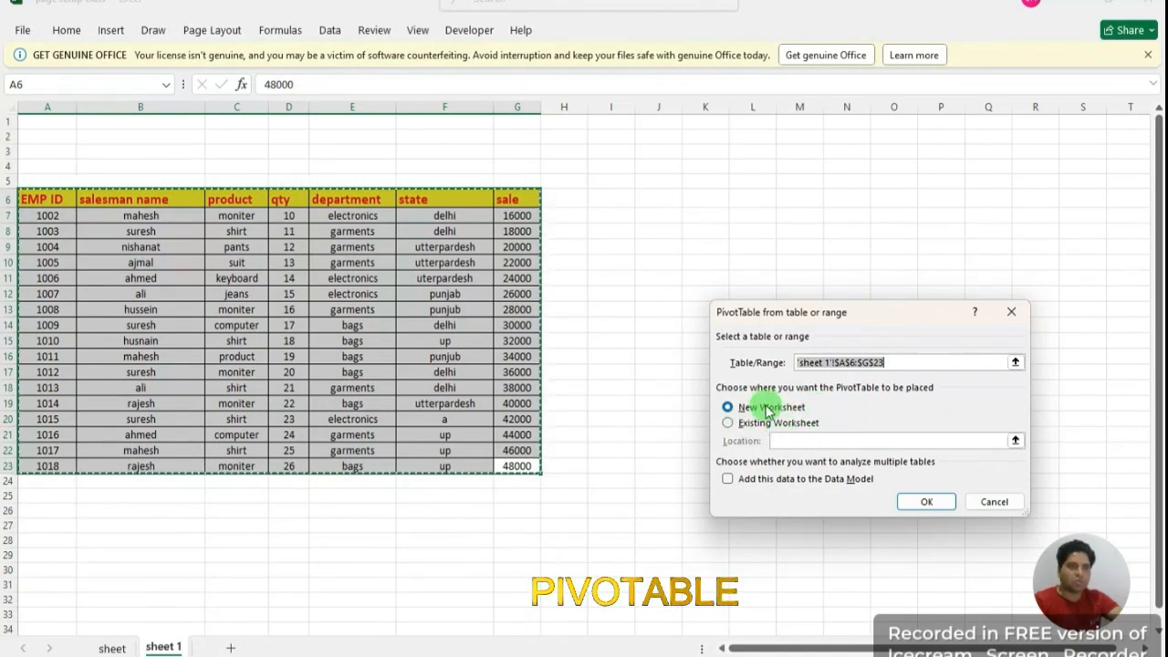
left_click(923, 502)
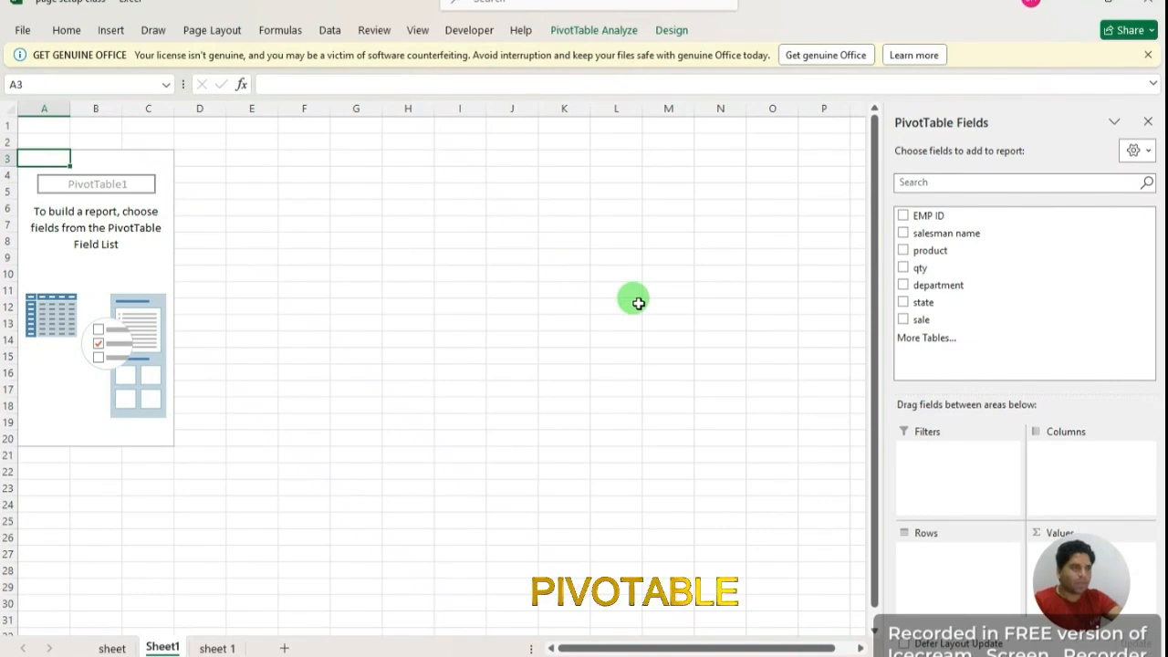
Review the source table's columns on sheet 1 and compare them with the pivot field list
left_click(217, 647)
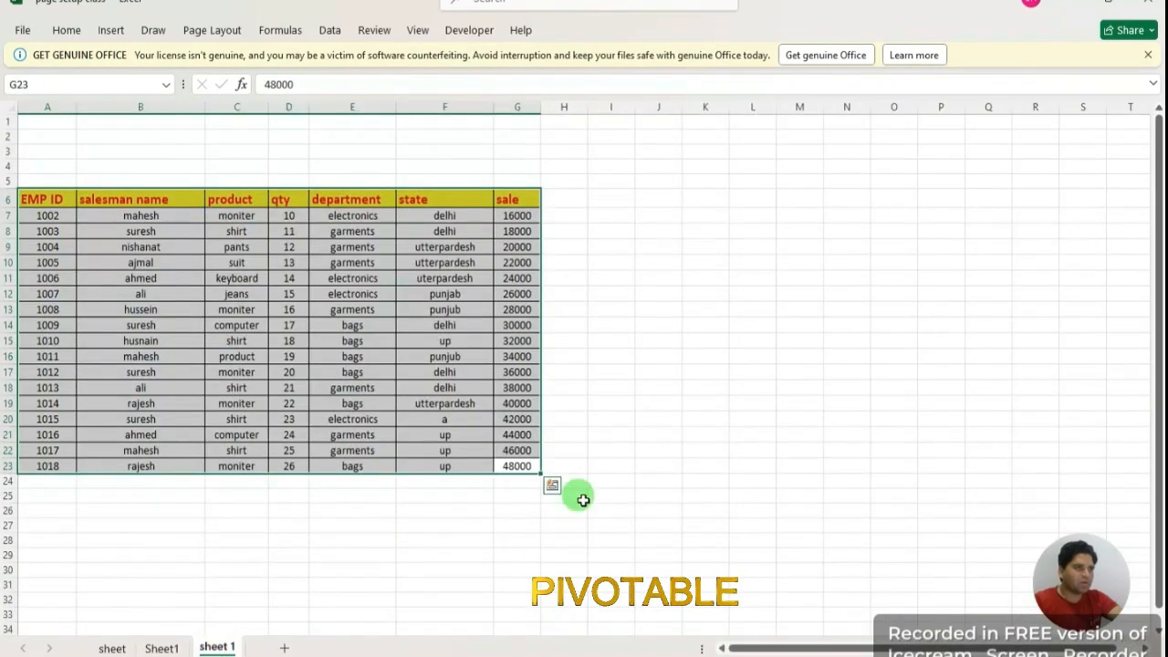
left_click(426, 538)
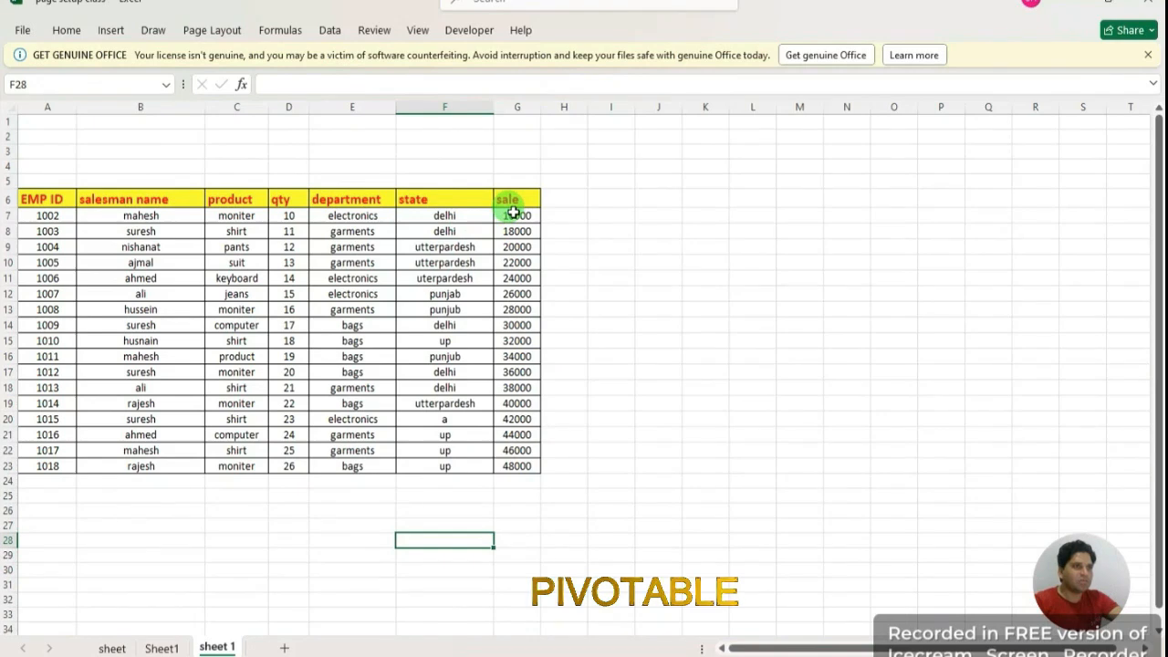
left_click(162, 649)
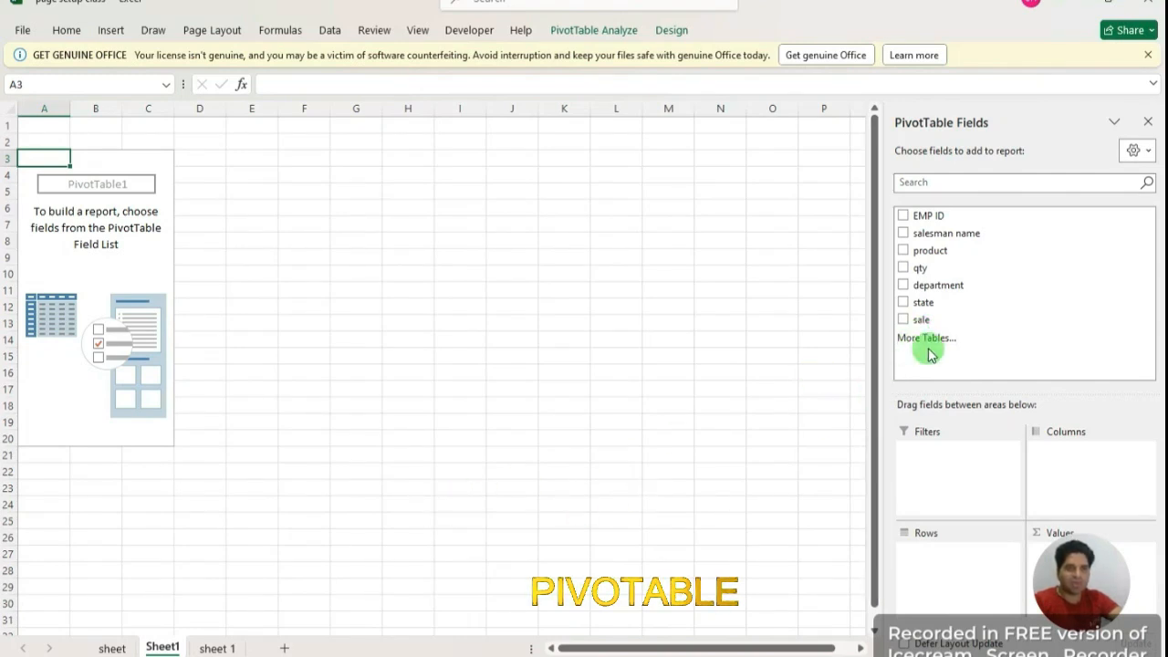
left_click_drag(919, 274, 937, 454)
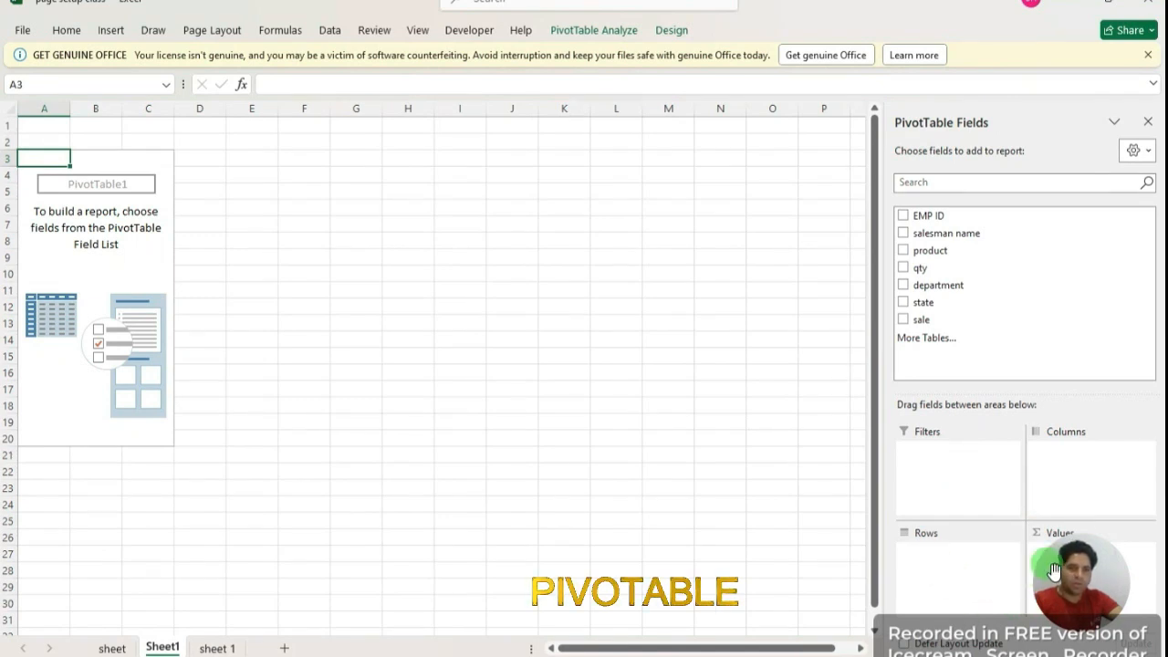
left_click_drag(1064, 570, 795, 582)
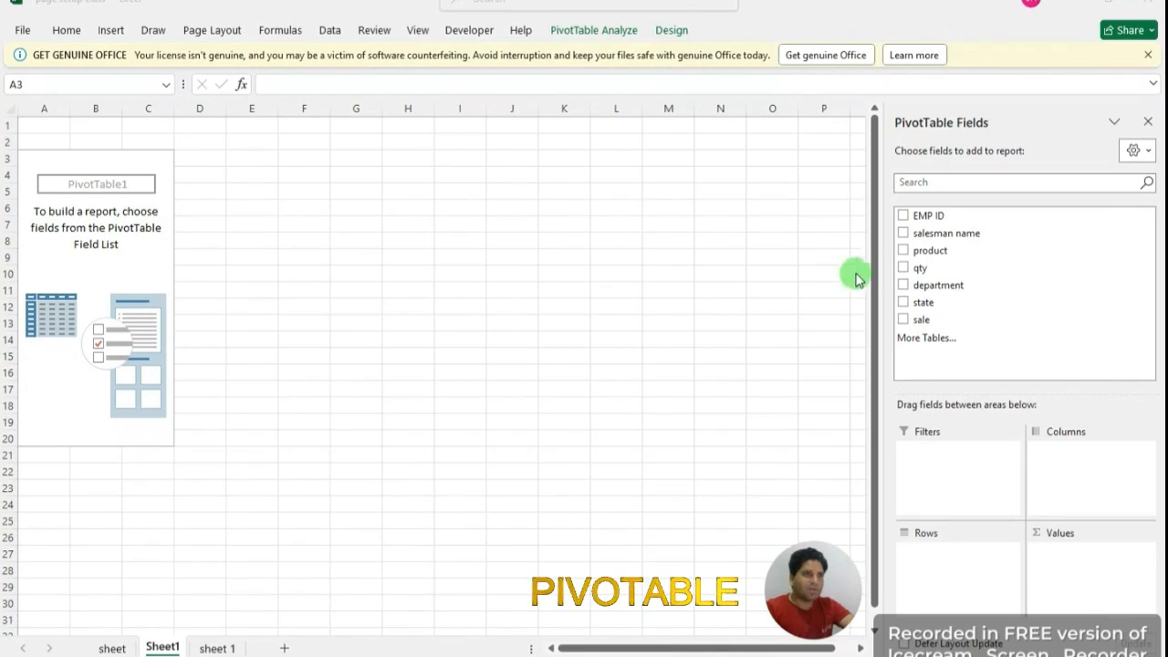
Build the pivot report with EMP ID in the rows and the sum of sale as values
left_click(932, 218)
left_click(963, 584)
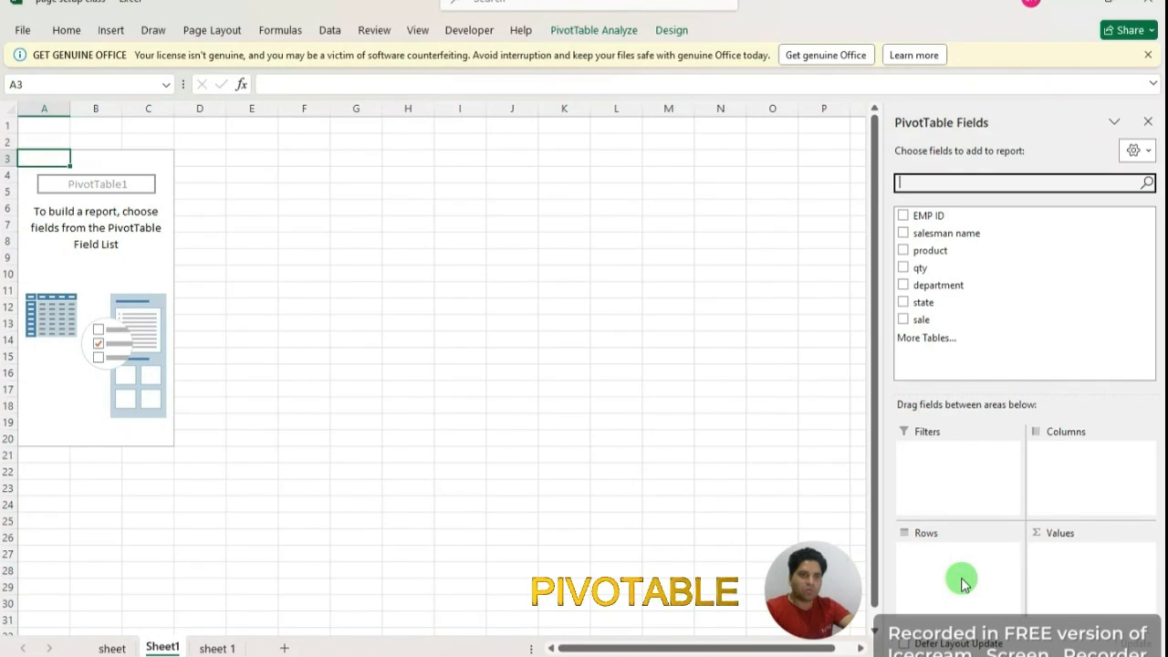
left_click(902, 216)
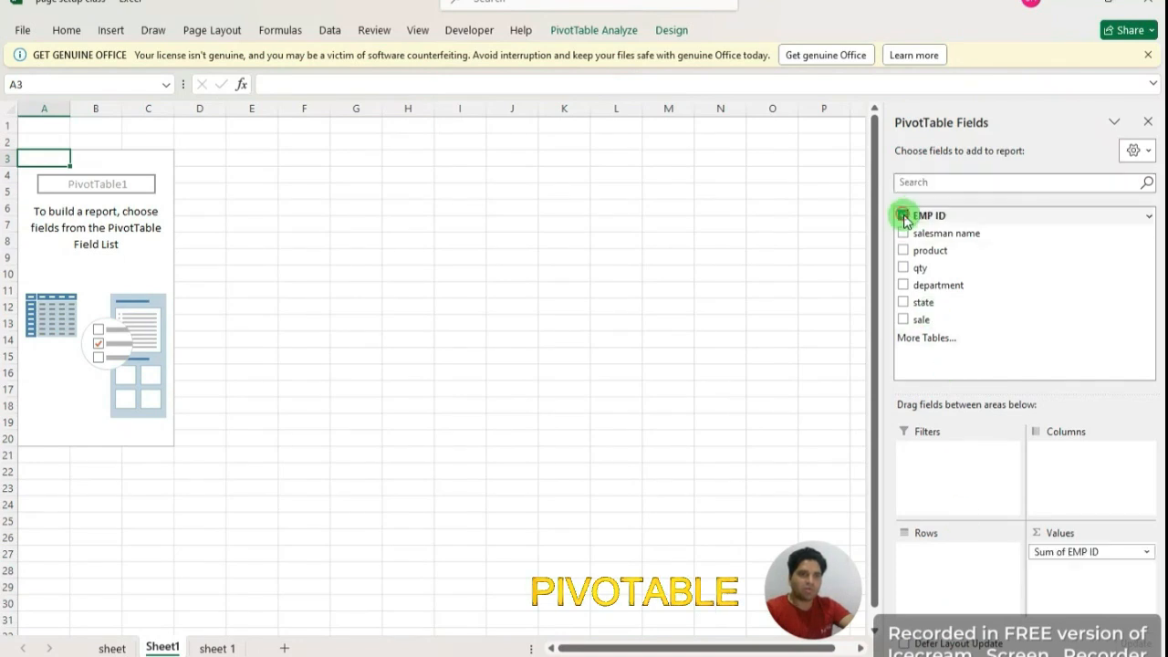
left_click(975, 611)
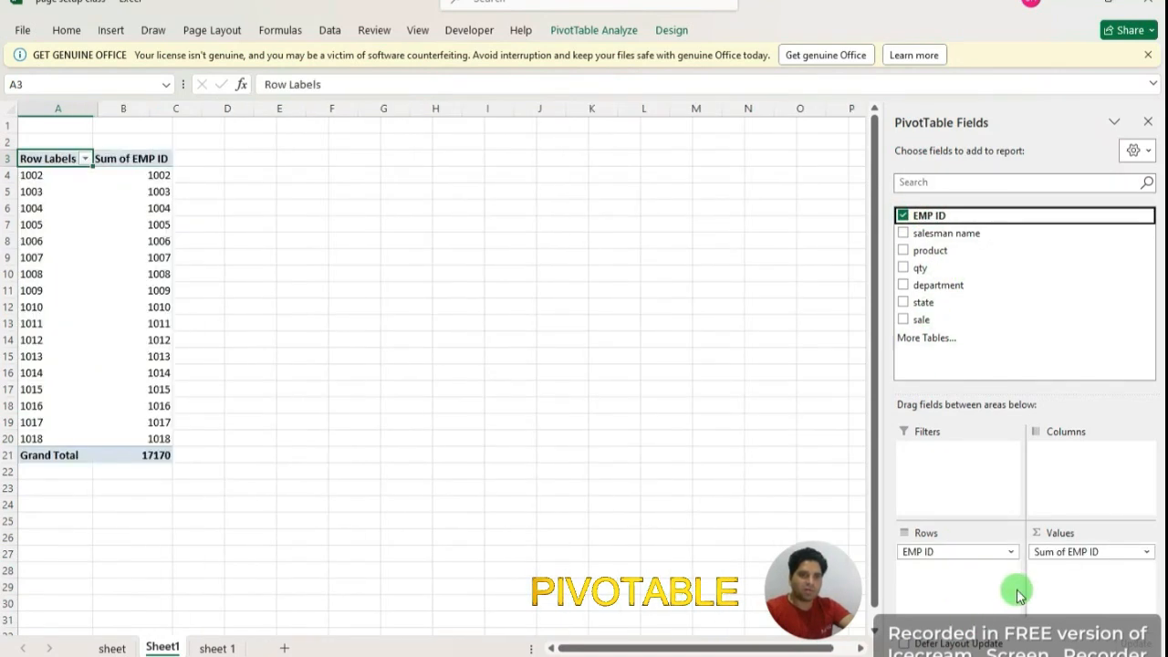
left_click(903, 216)
left_click_drag(939, 216, 939, 572)
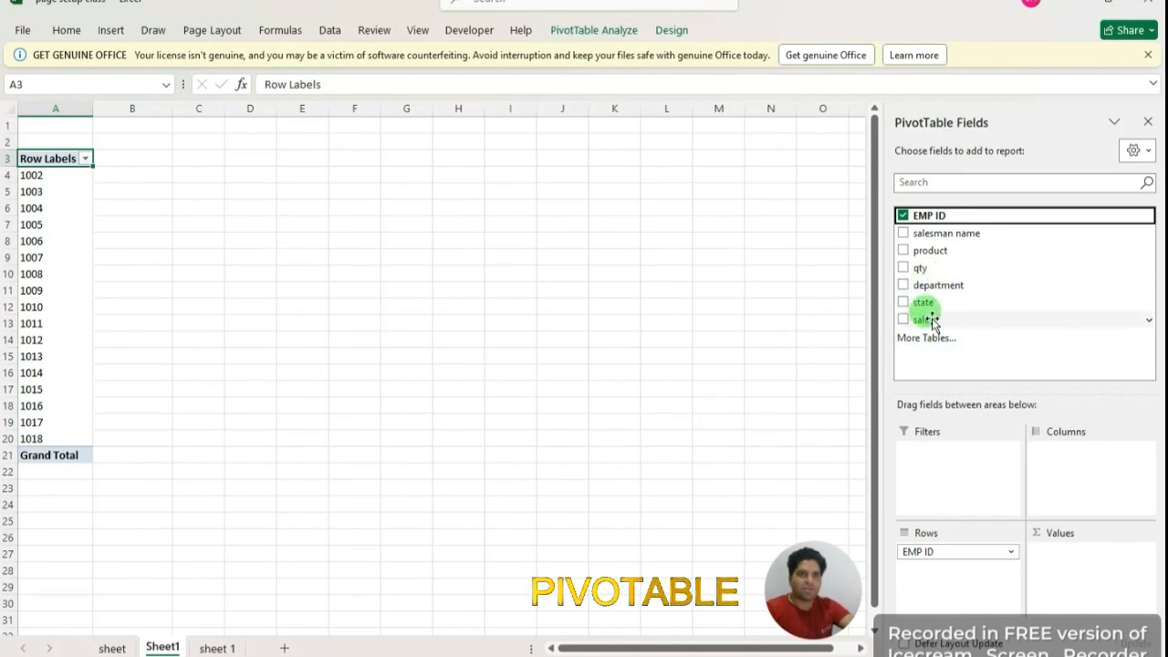
left_click_drag(923, 318, 1095, 577)
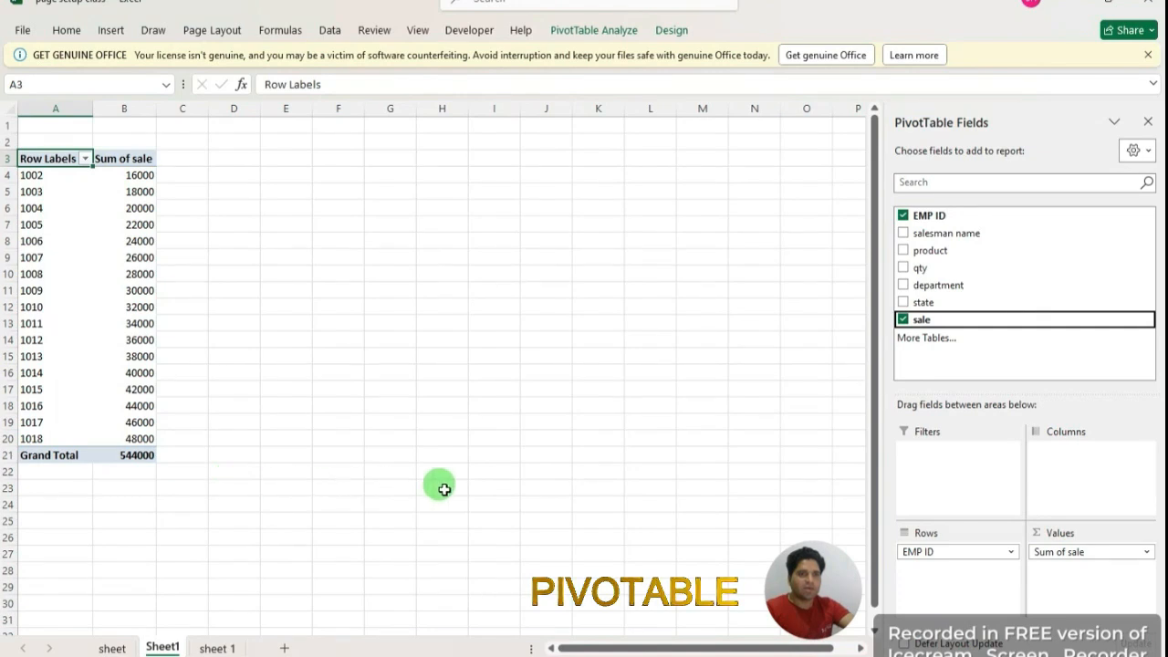
Clear the pivot layout and rebuild it with EMP ID in the columns and the sum of sale as values
left_click(902, 318)
left_click(902, 215)
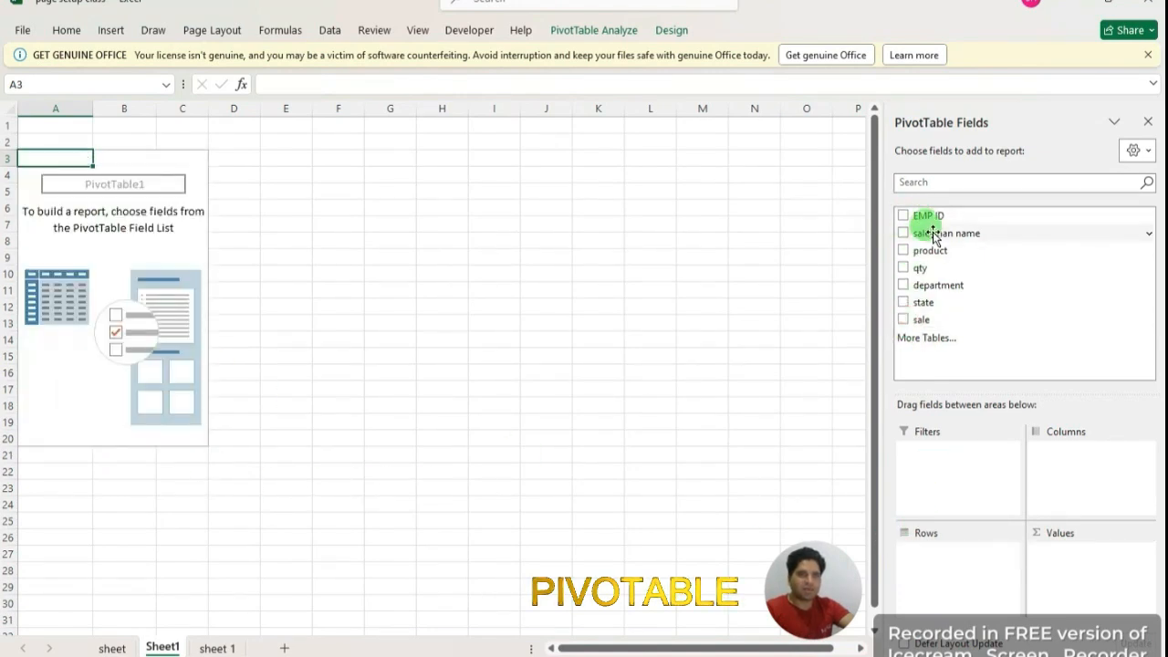
left_click_drag(926, 217, 1086, 479)
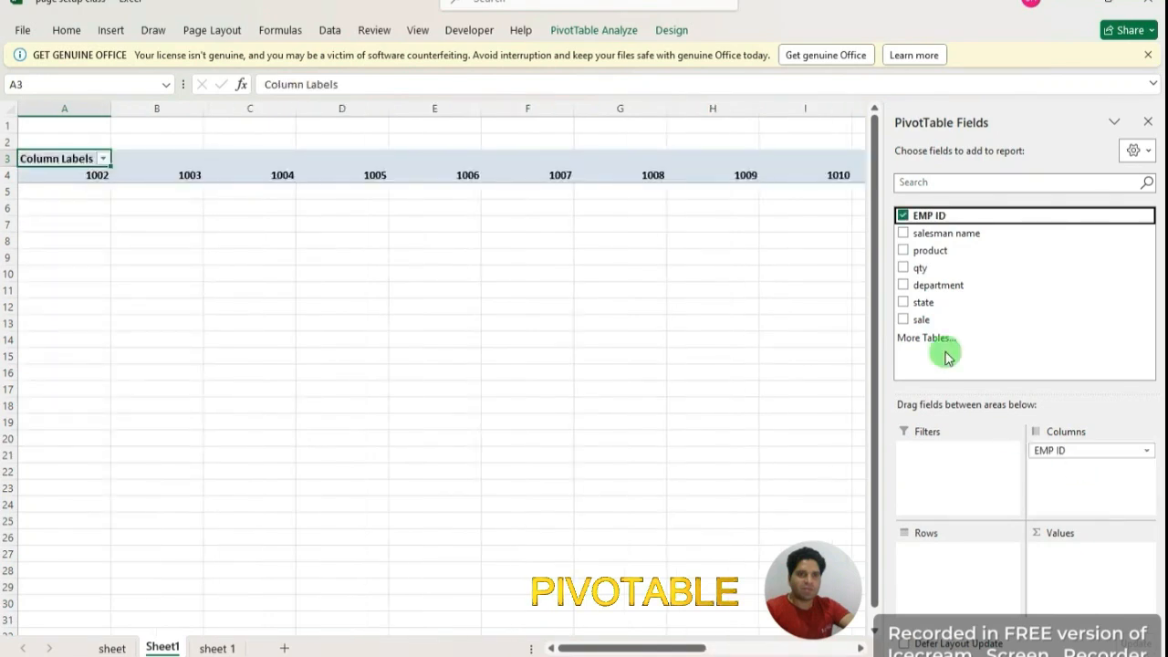
left_click_drag(920, 318, 1083, 582)
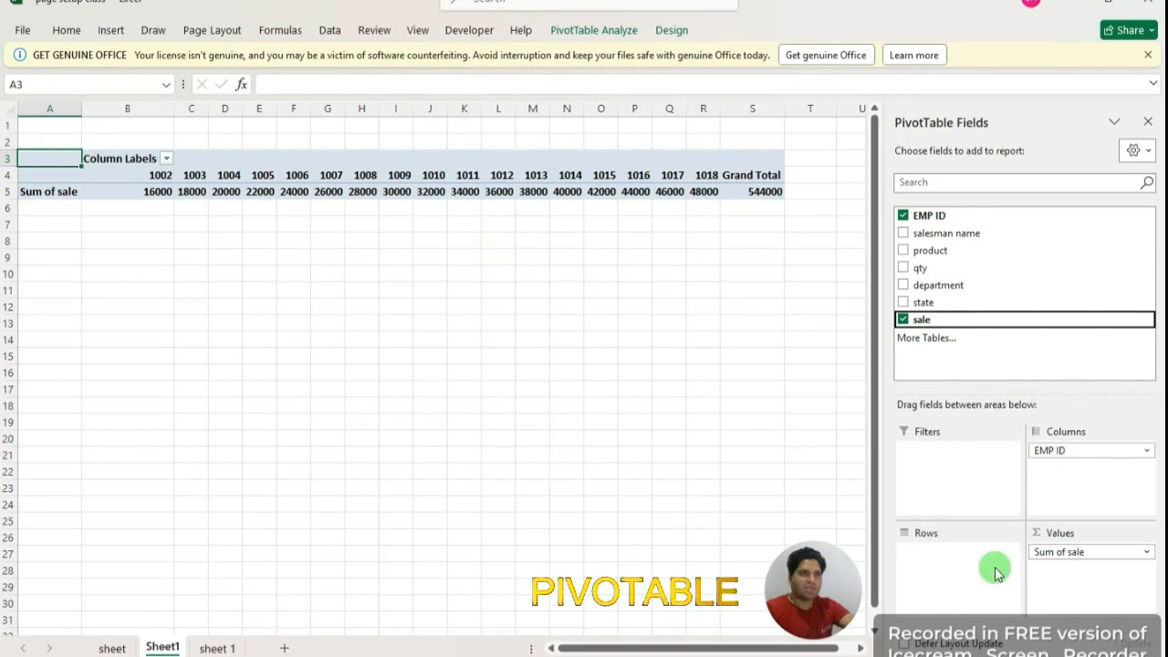
Clear the pivot layout and rebuild it with salesman name in the rows and sale as values
left_click(902, 318)
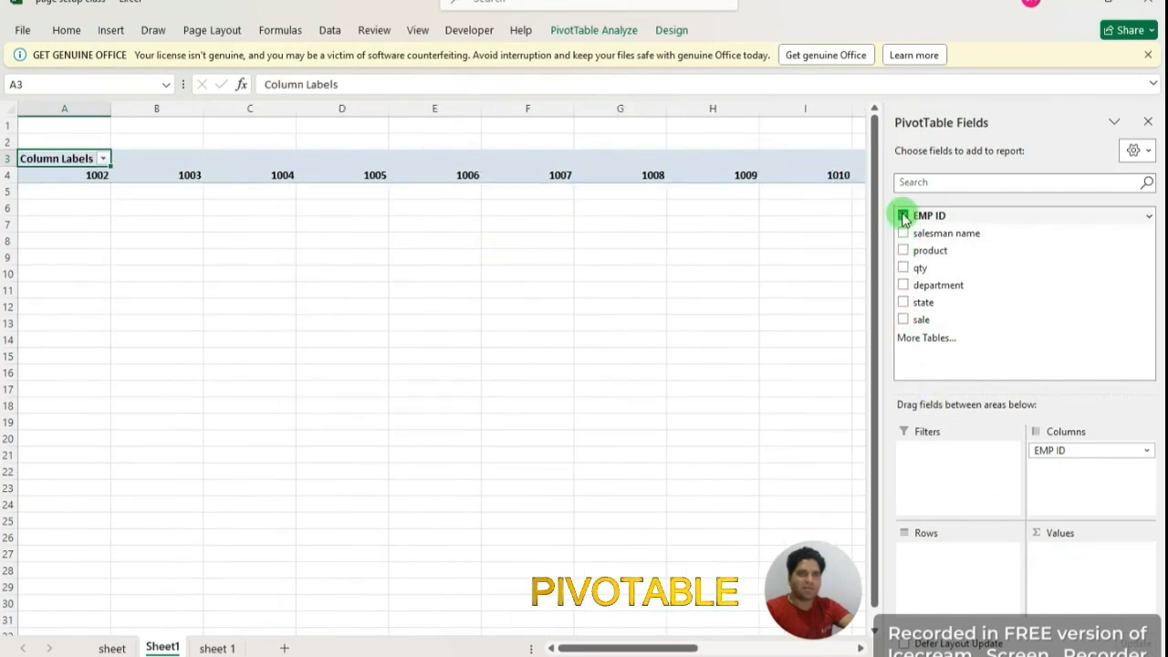
left_click(903, 216)
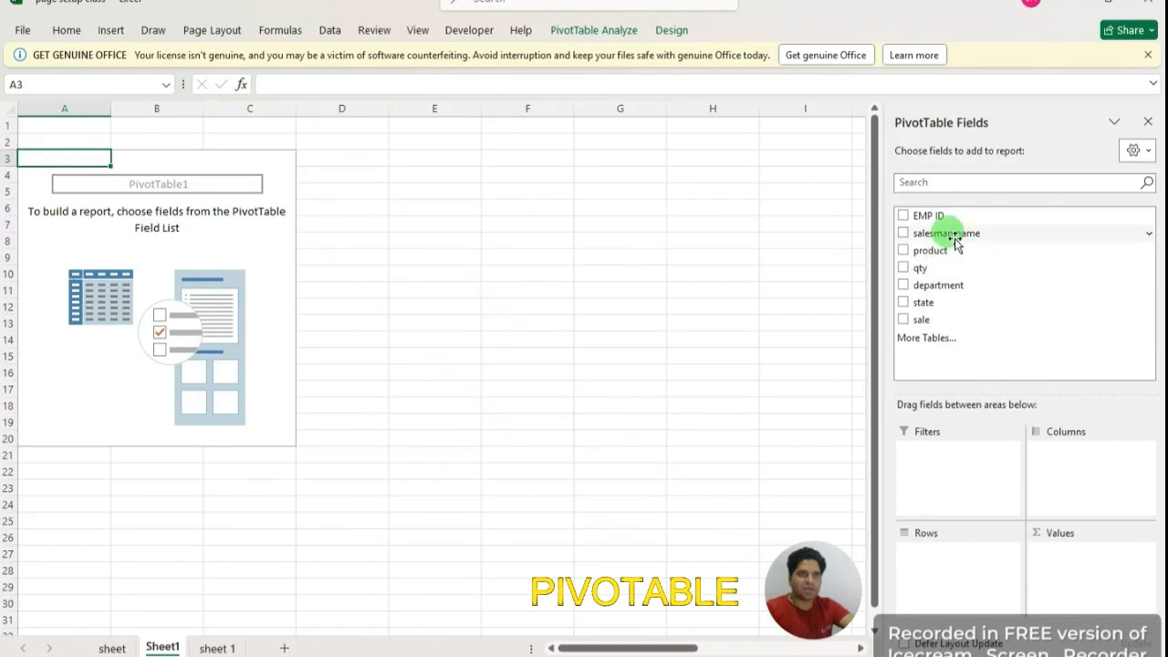
left_click(217, 648)
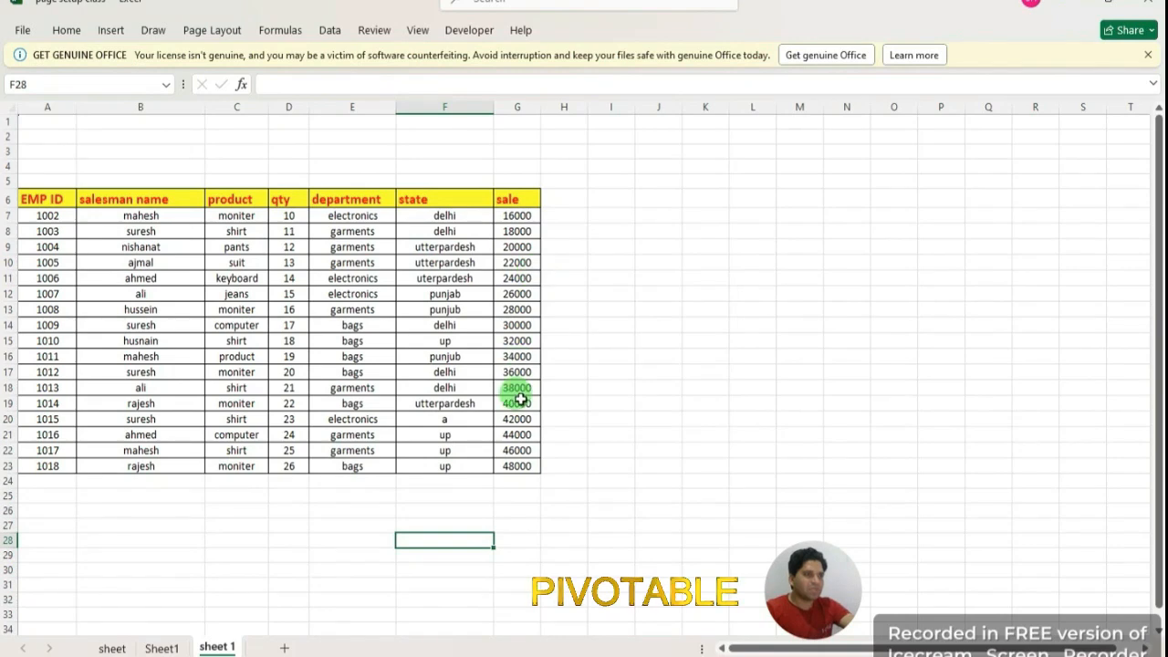
left_click(164, 647)
left_click_drag(967, 236, 951, 590)
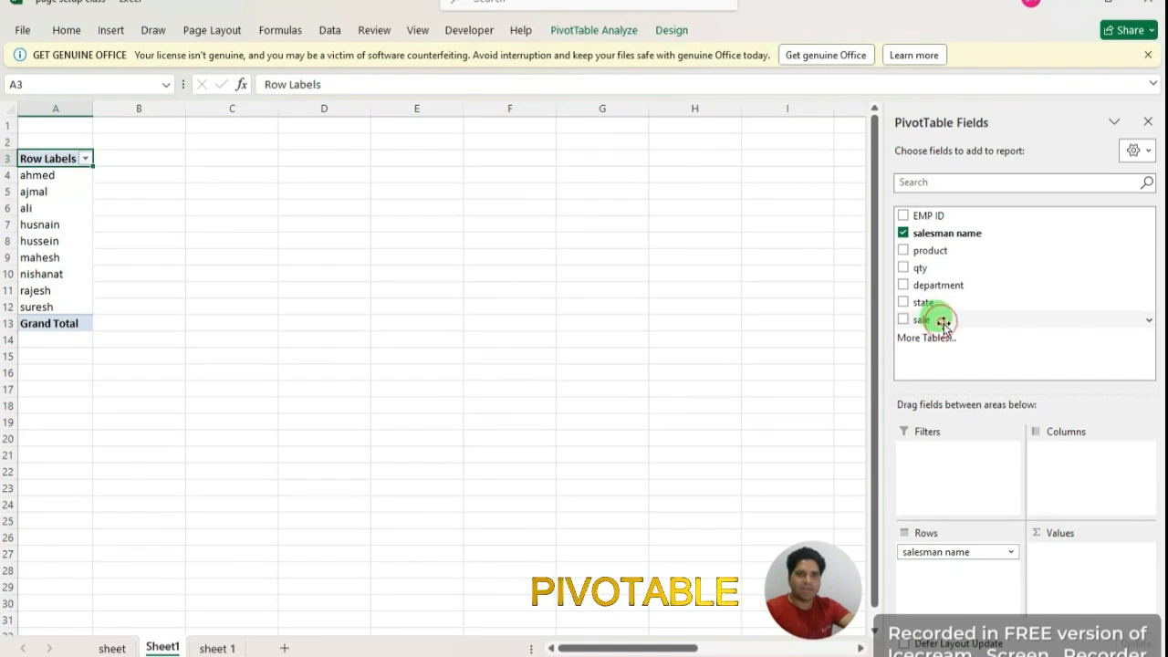
left_click_drag(945, 322, 1077, 582)
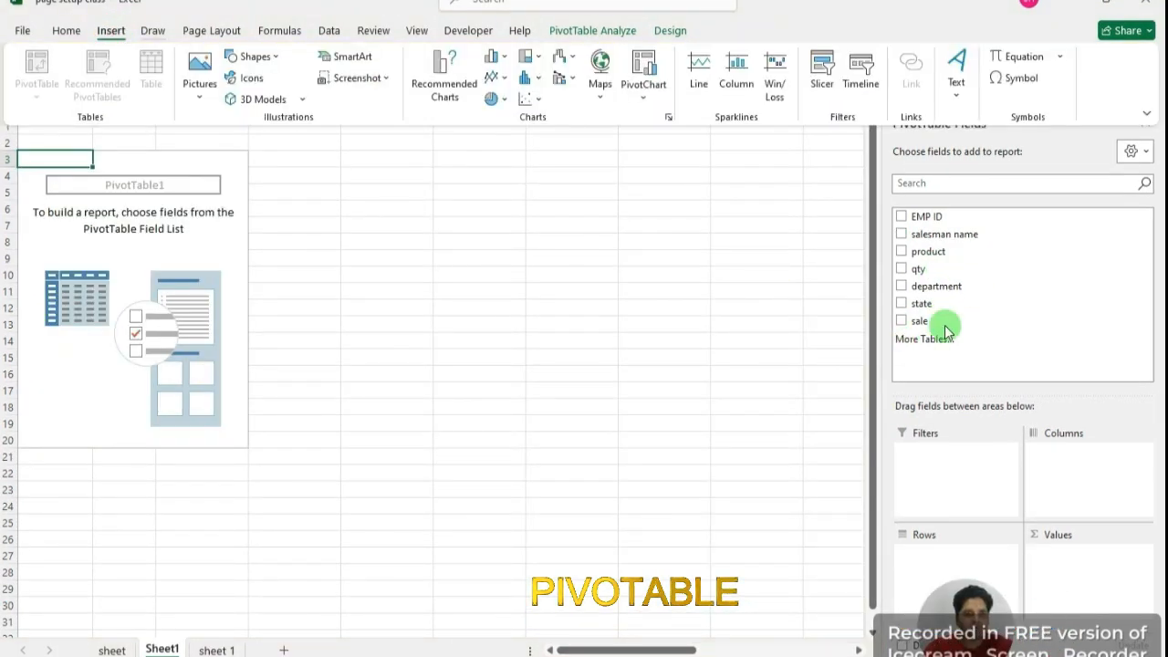
Return to the sheet 1 worksheet with the source sales table
left_click(205, 648)
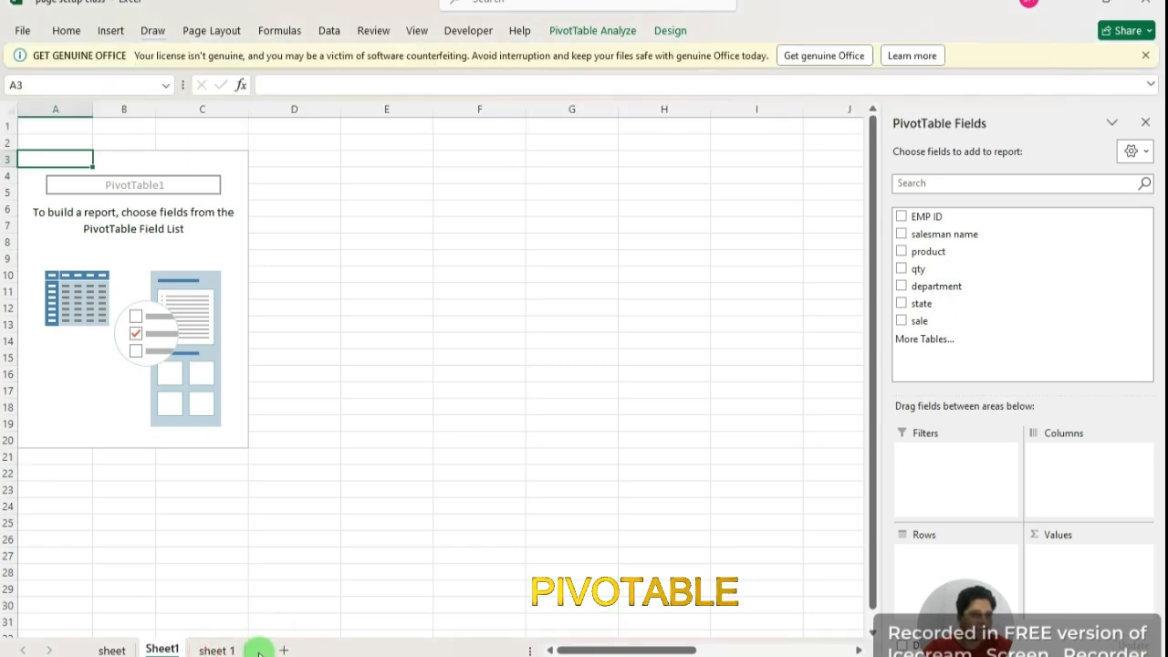
left_click(112, 649)
left_click(214, 650)
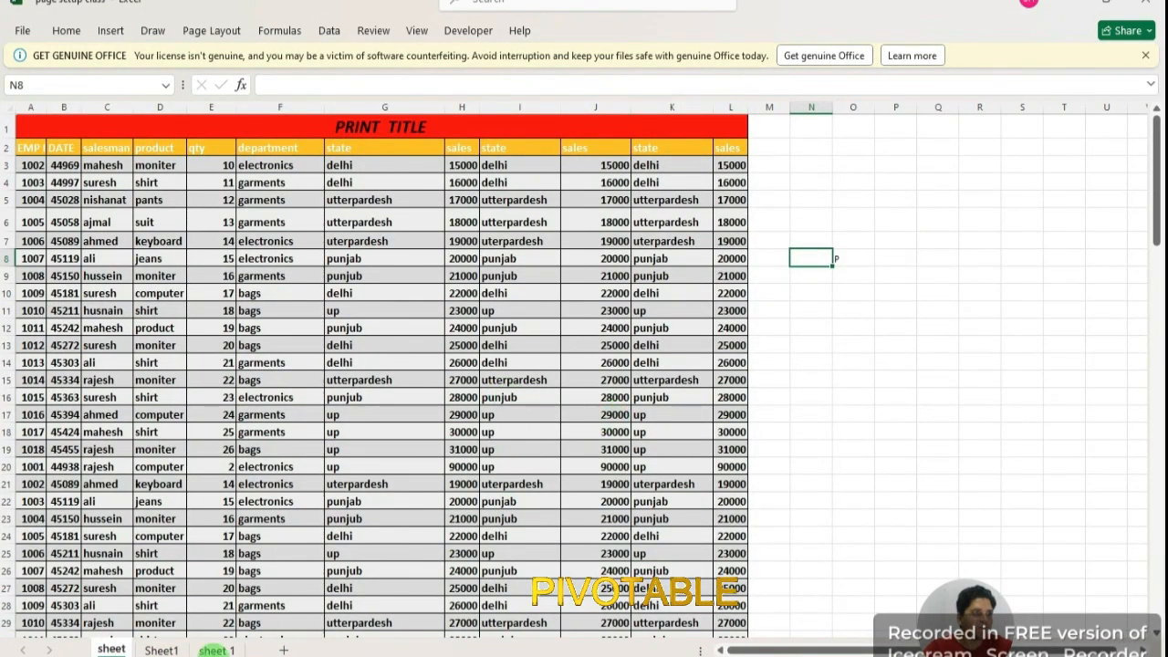
Return to the pivot worksheet and build the report with EMP ID and department in the rows and the sum of sale as values
left_click(157, 650)
left_click(213, 650)
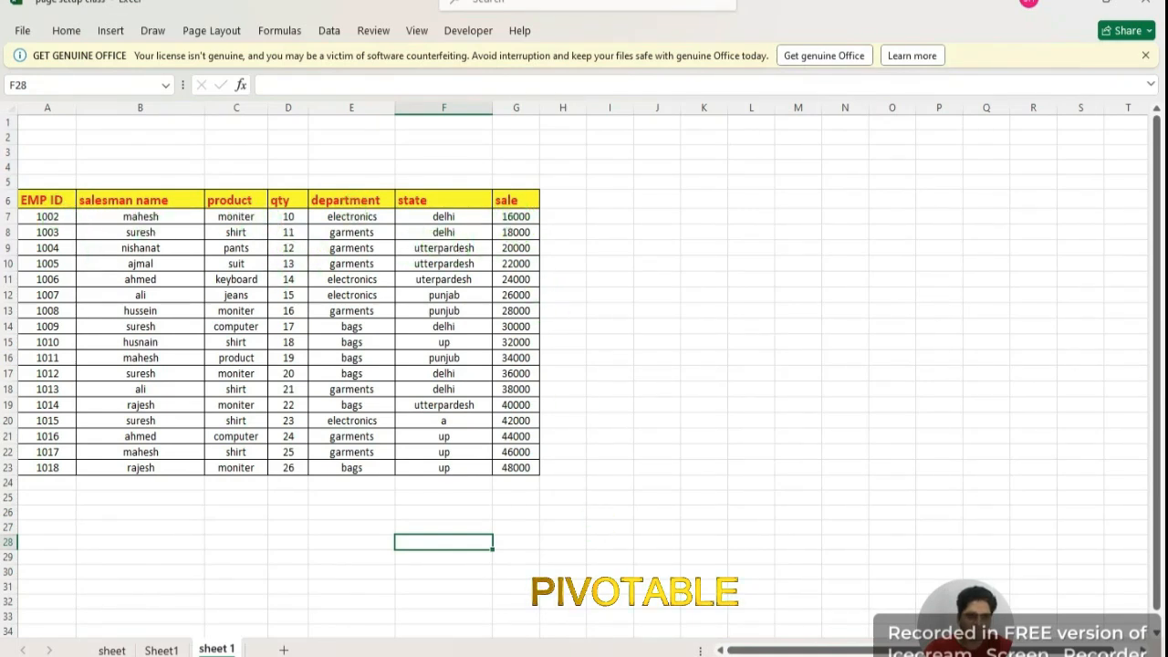
left_click(164, 650)
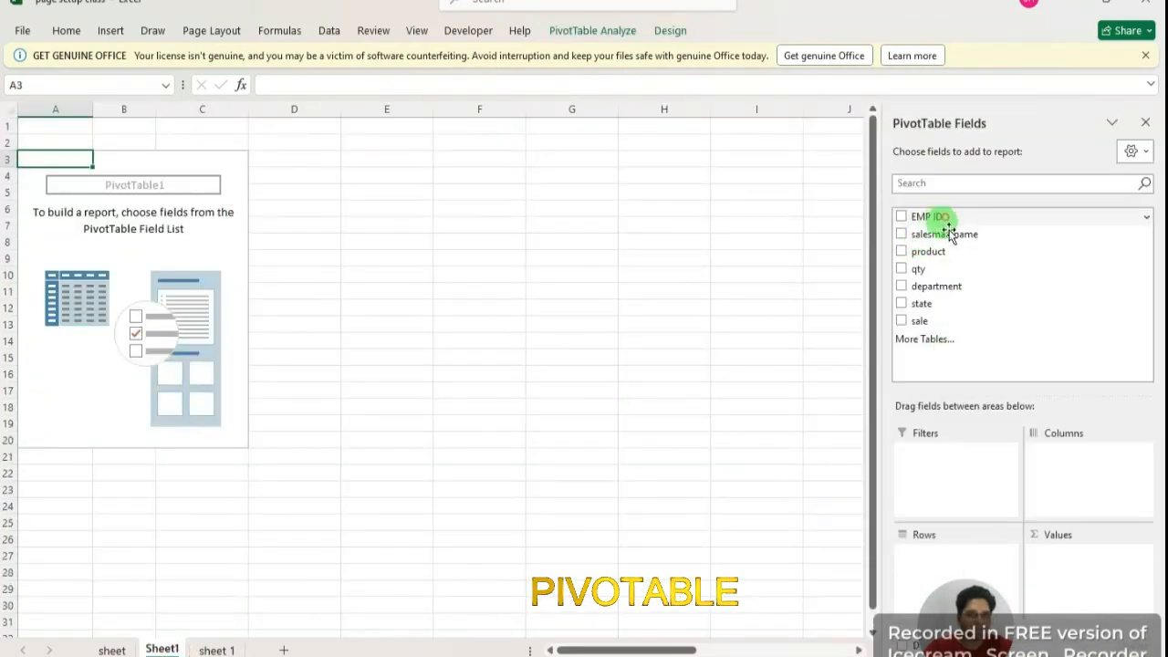
left_click_drag(949, 233, 949, 568)
left_click_drag(967, 614, 800, 611)
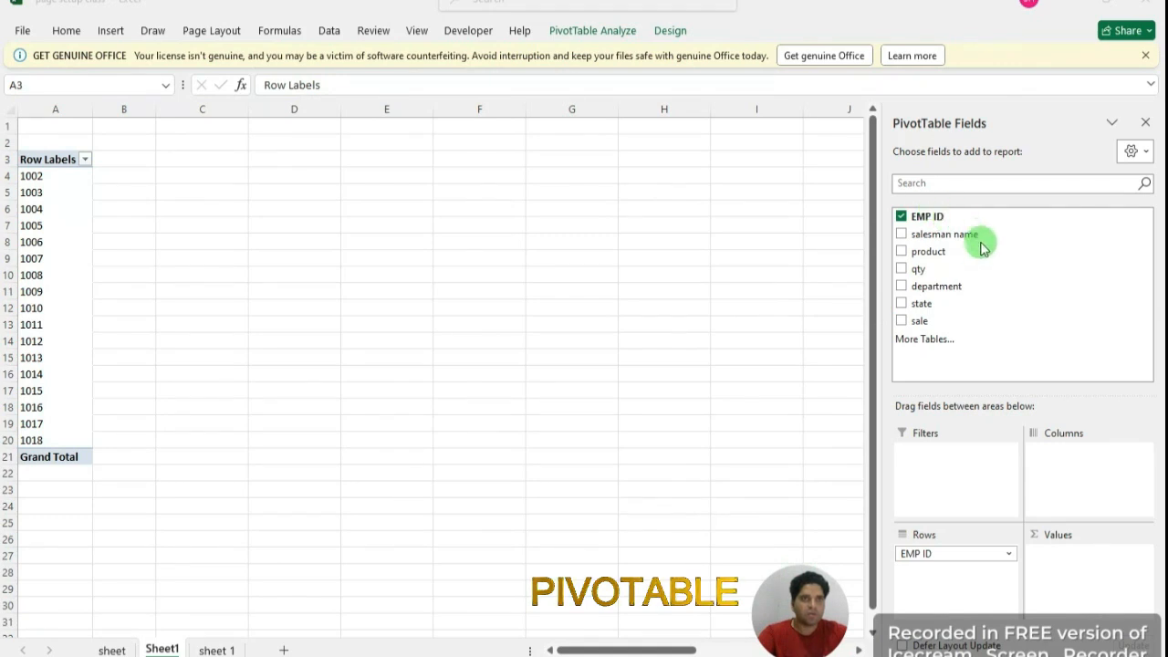
left_click(937, 285)
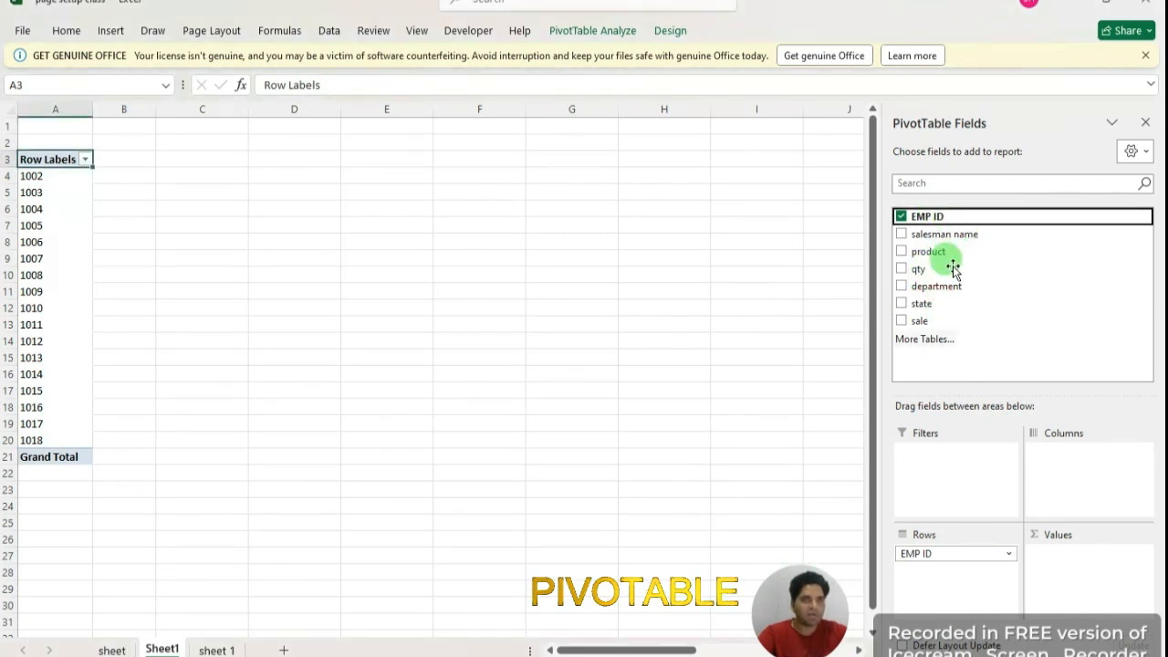
left_click_drag(940, 287, 953, 575)
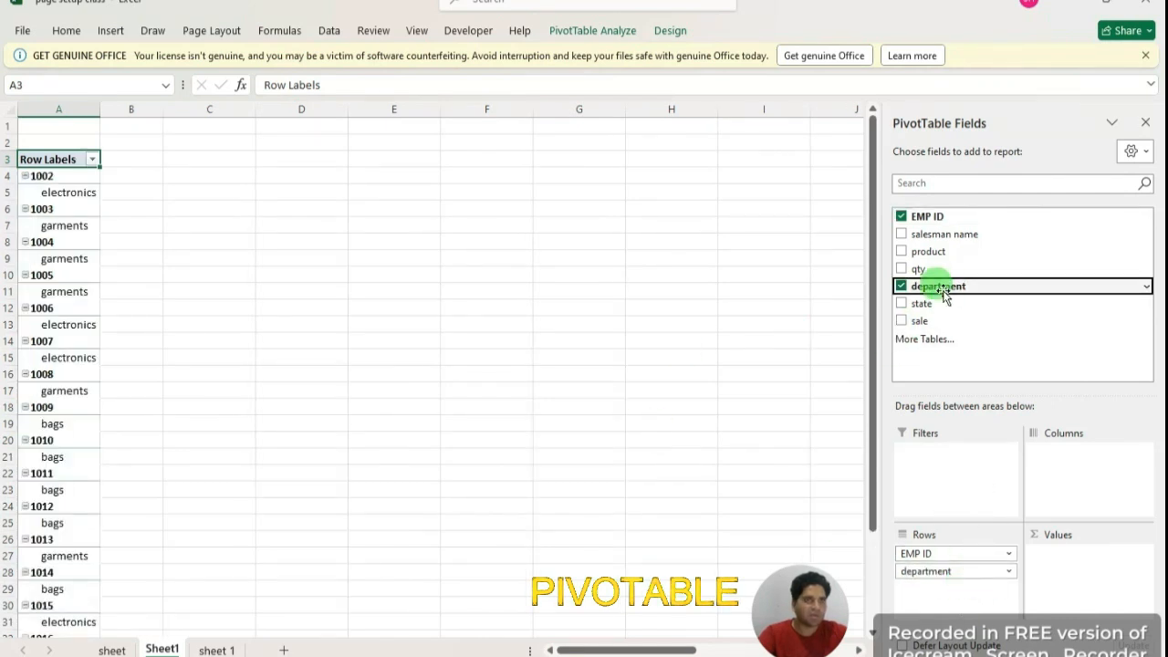
left_click_drag(941, 319, 1081, 581)
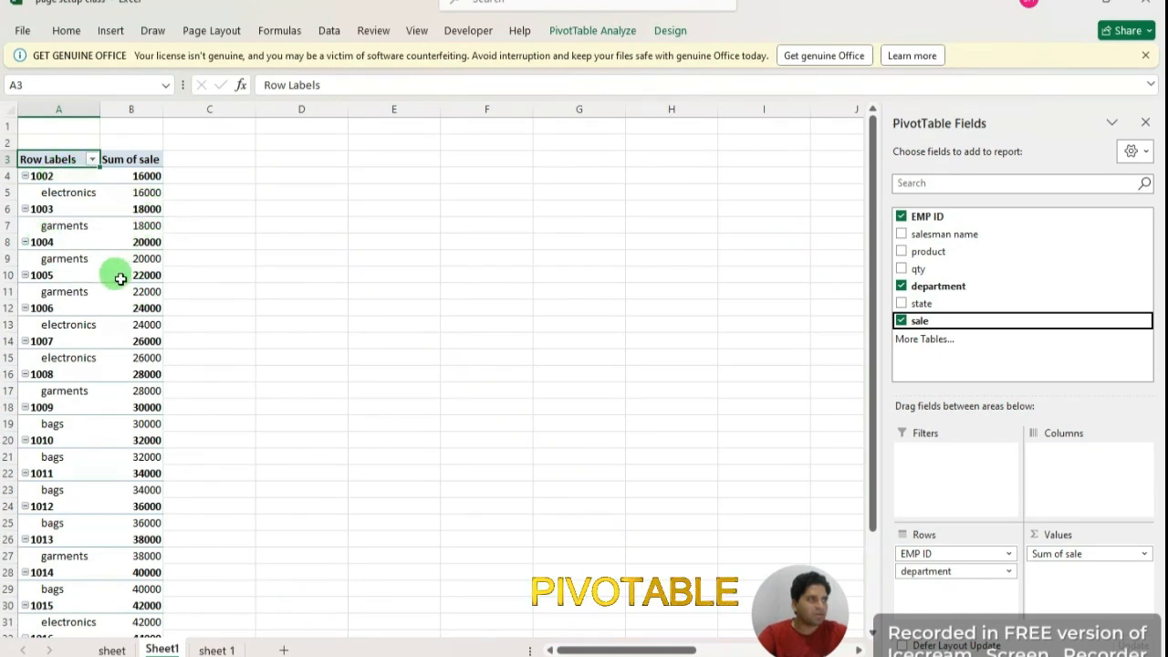
scroll(121, 278, "down", 4)
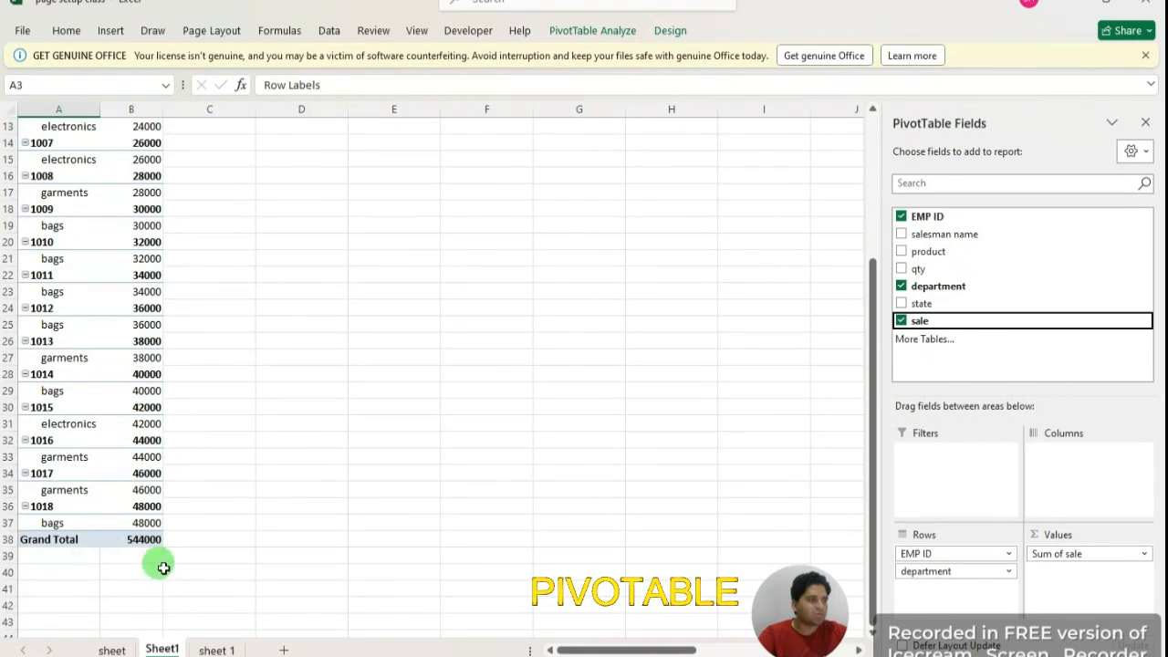
scroll(170, 554, "up", 4)
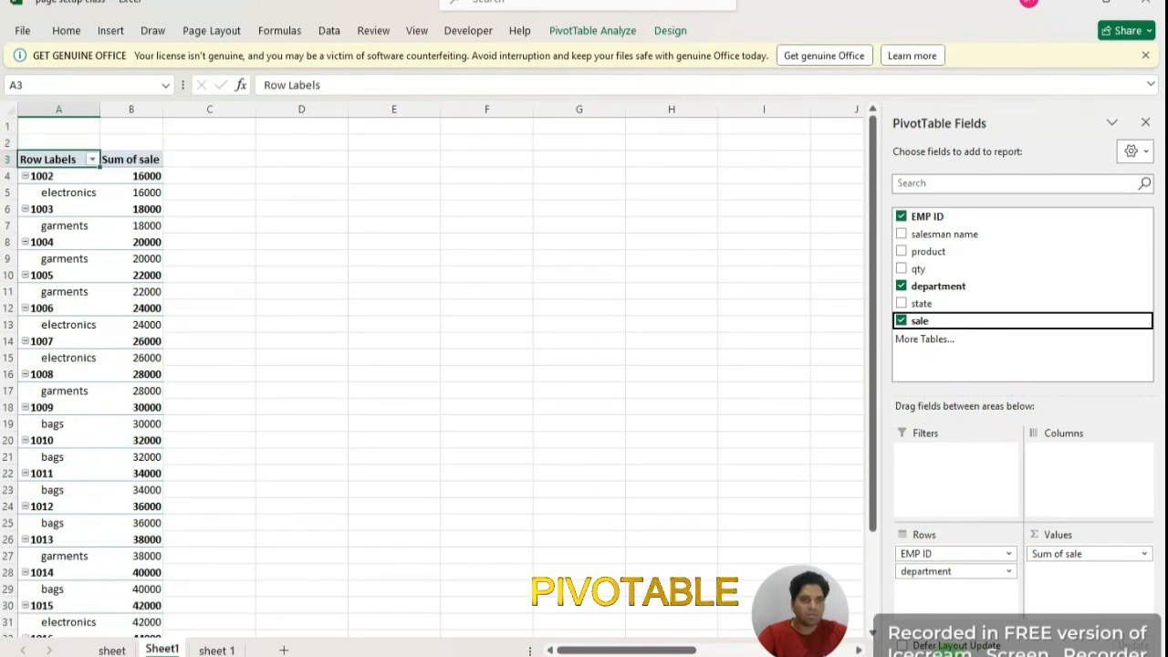
Clear the pivot layout and rebuild it with department and state in the rows and the sum of sale as values
left_click(900, 321)
left_click(901, 285)
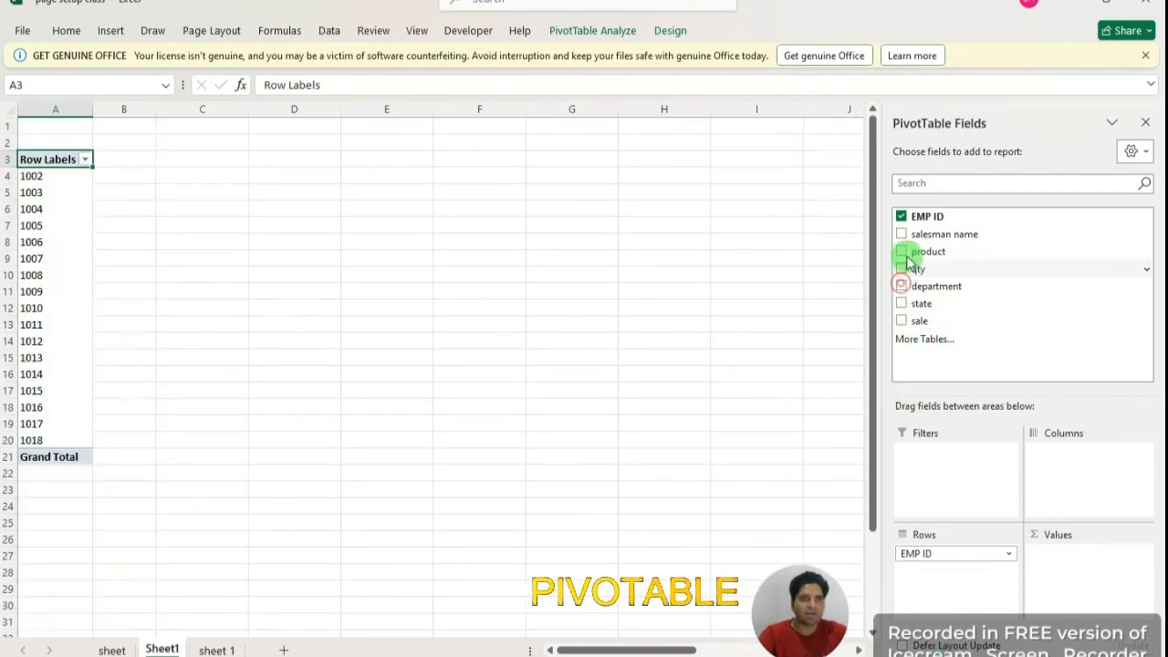
left_click(901, 216)
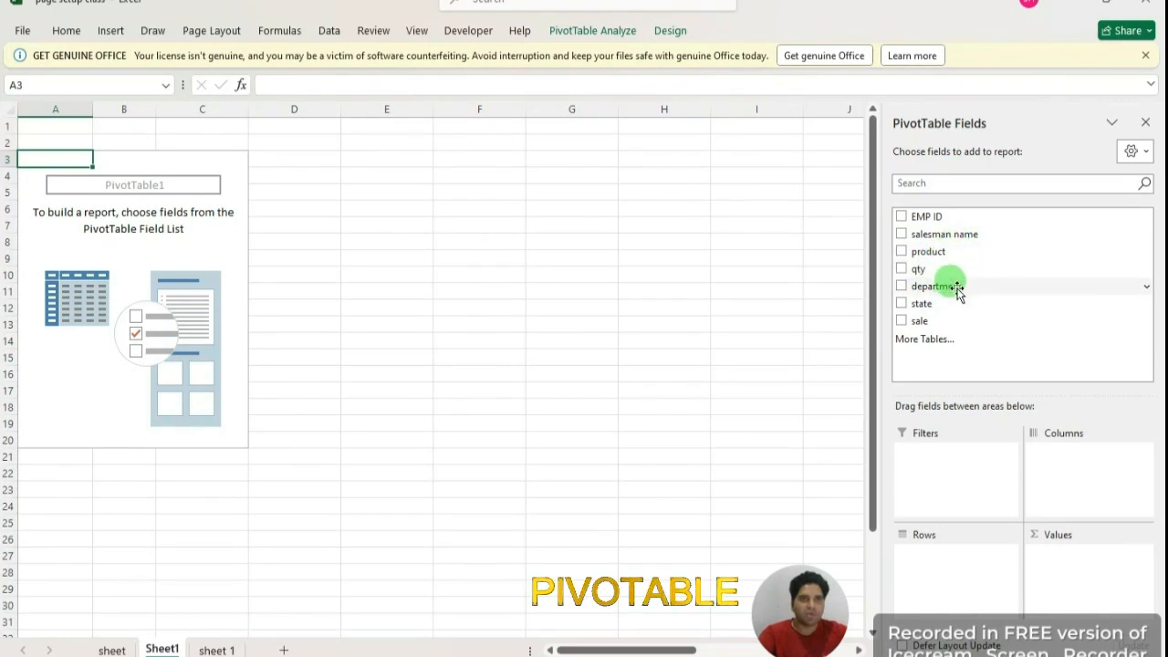
left_click_drag(956, 287, 940, 593)
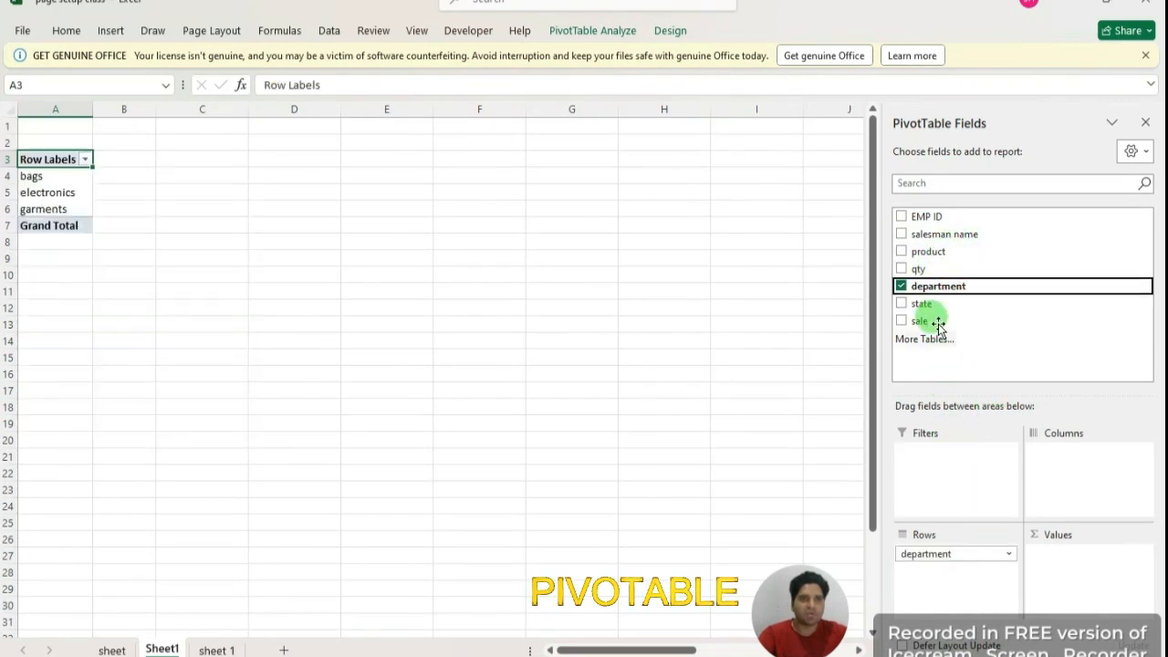
left_click_drag(924, 303, 958, 573)
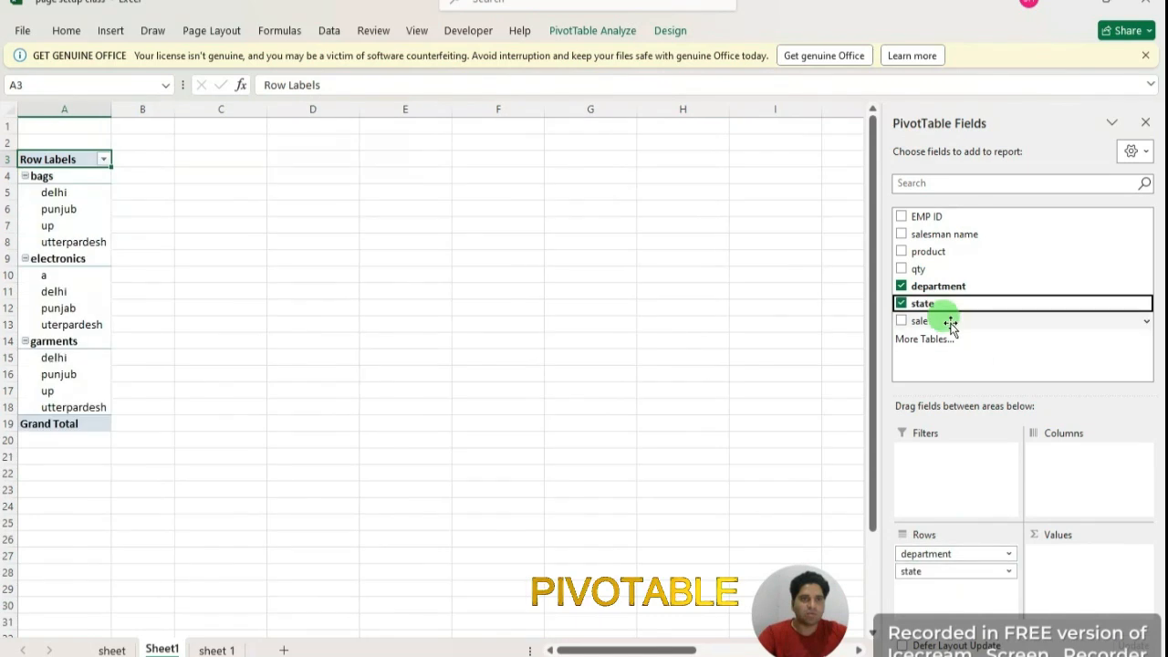
left_click_drag(950, 324, 1108, 551)
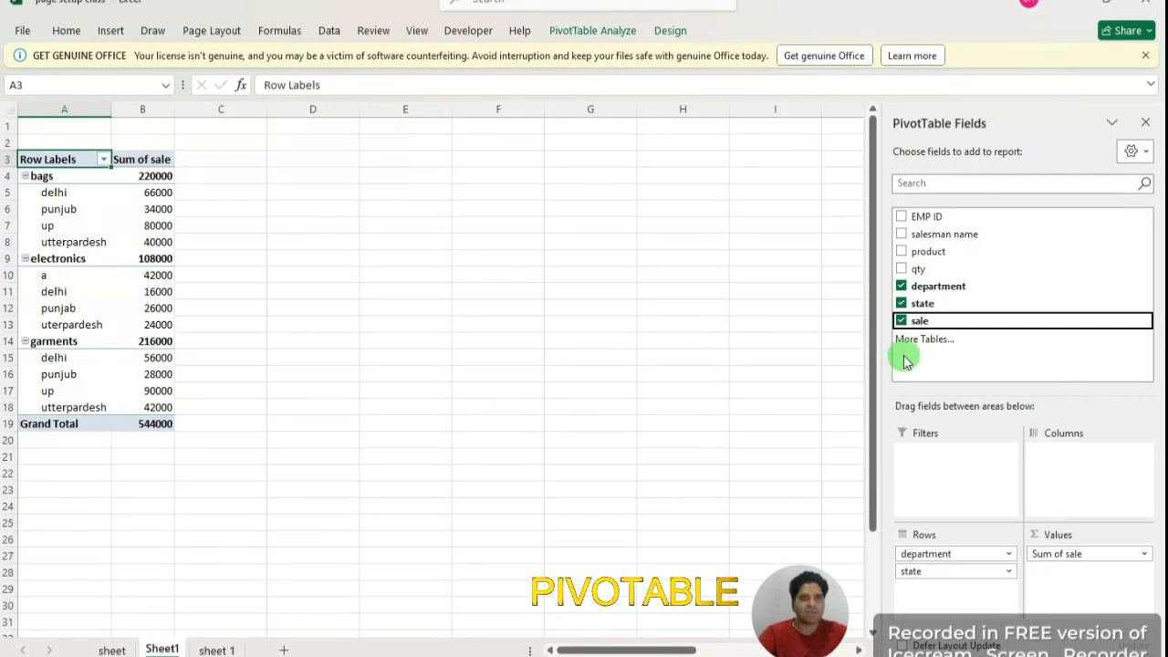
Clear the pivot layout and rebuild it with EMP ID and department in the columns and the sum of sale as values
left_click(902, 320)
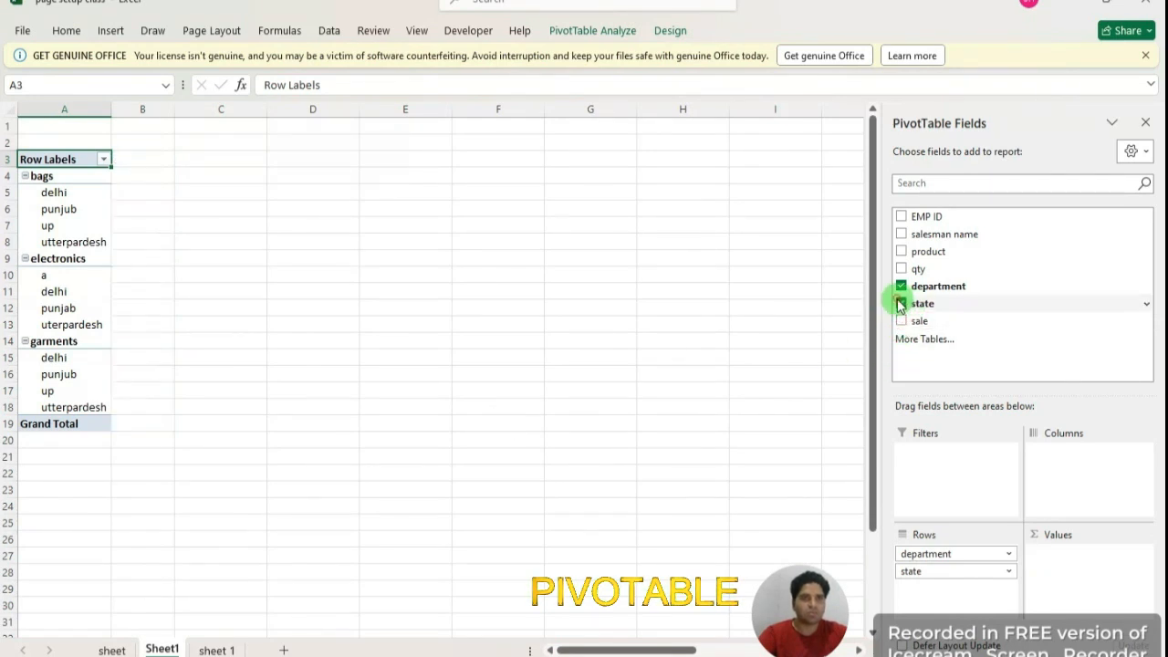
left_click(901, 304)
left_click(902, 286)
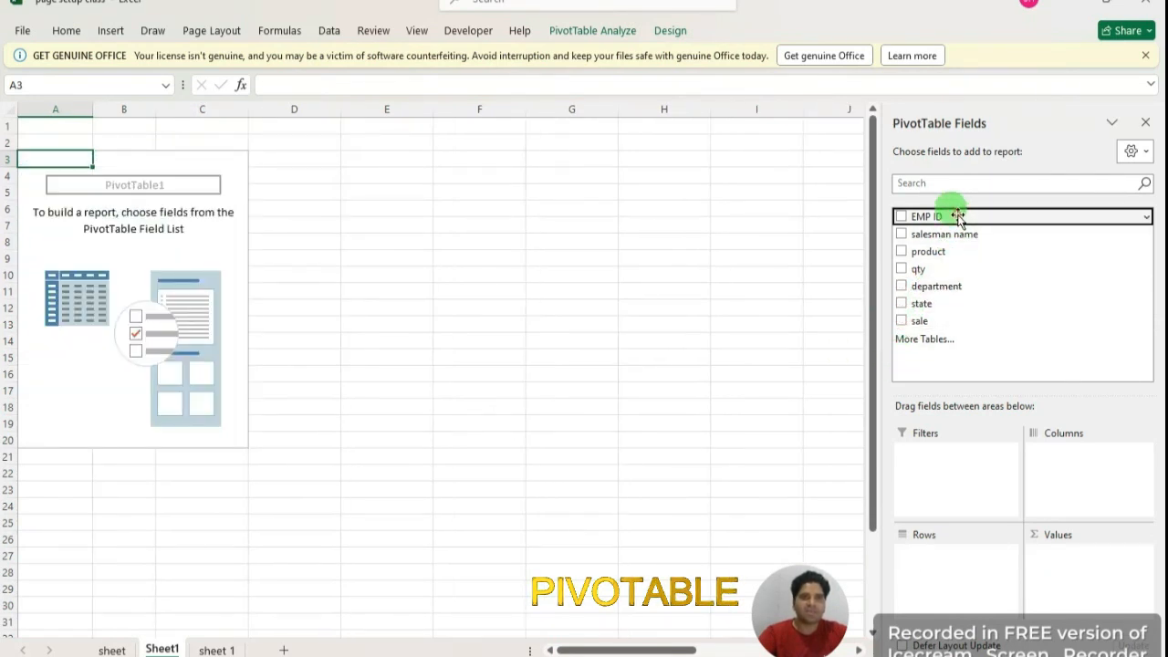
left_click_drag(959, 217, 1056, 450)
left_click_drag(942, 286, 1062, 480)
left_click_drag(921, 320, 1088, 575)
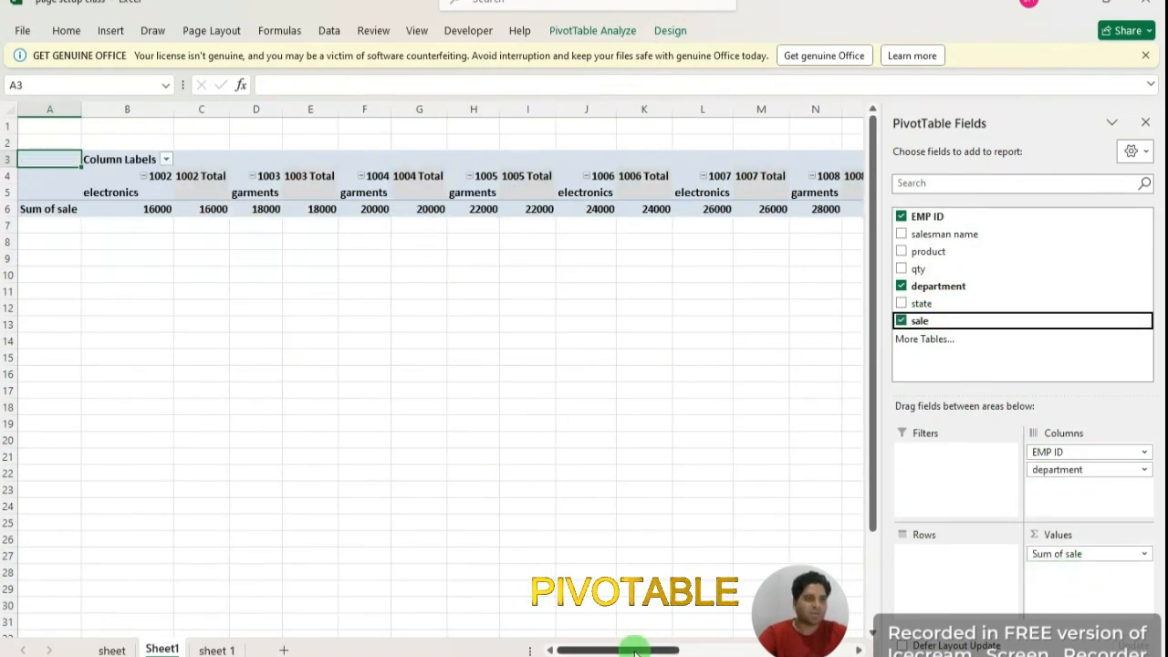
mouse_move(634, 650)
left_mouse_down()
mouse_move(682, 651)
mouse_move(616, 650)
left_mouse_up()
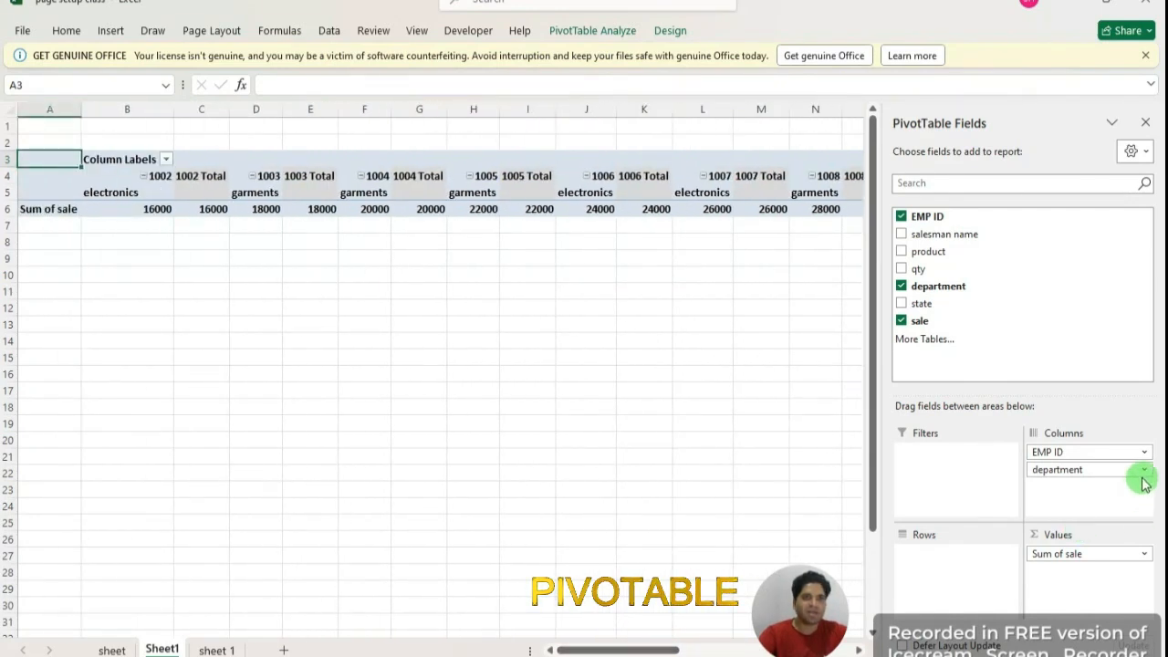
Remove department, sale and EMP ID from the pivot report to leave its layout empty
left_click(902, 286)
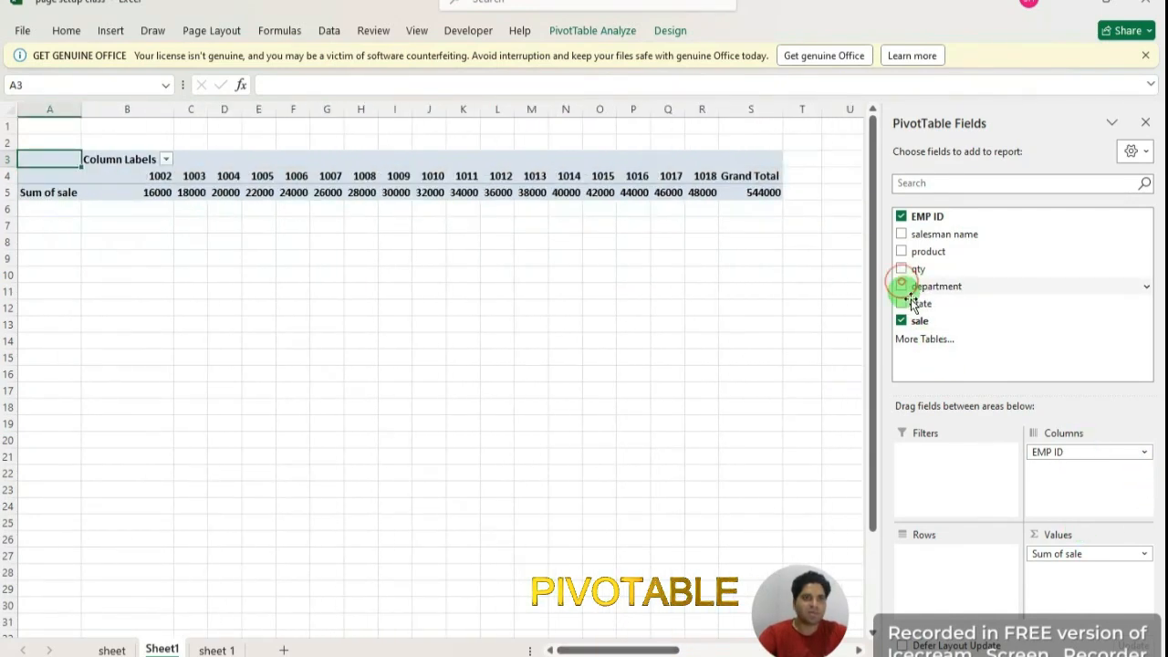
left_click(902, 321)
left_click(901, 217)
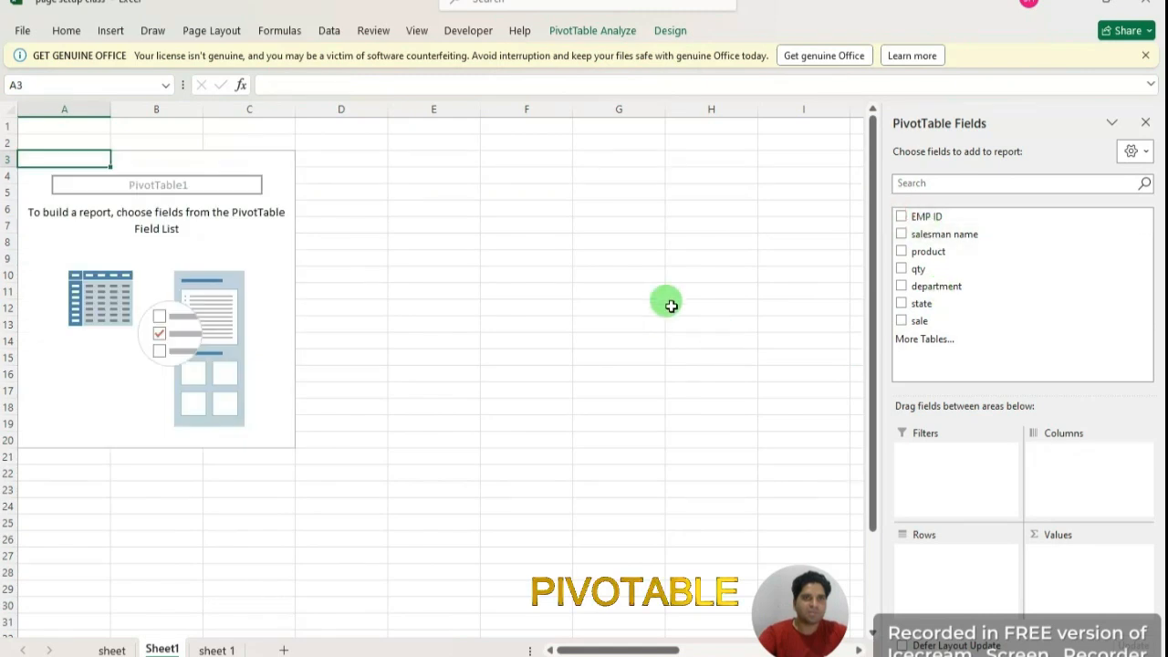
Leave the pivot report by selecting cell H12 and select the report area again to bring its field list back
left_click(670, 304)
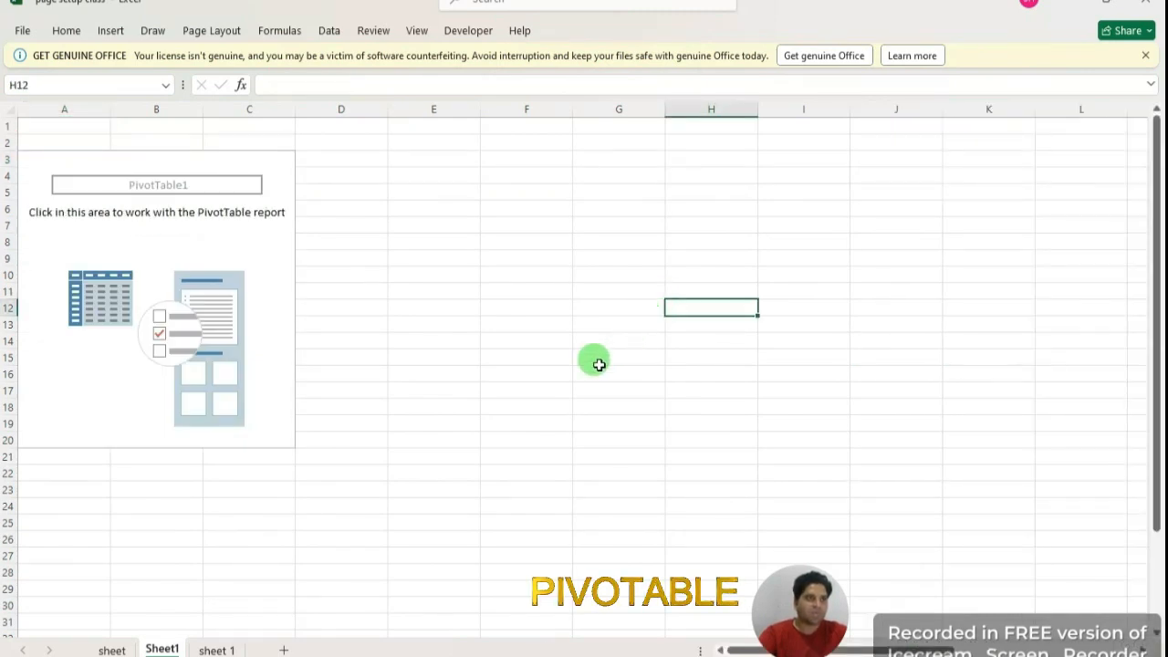
left_click(809, 614)
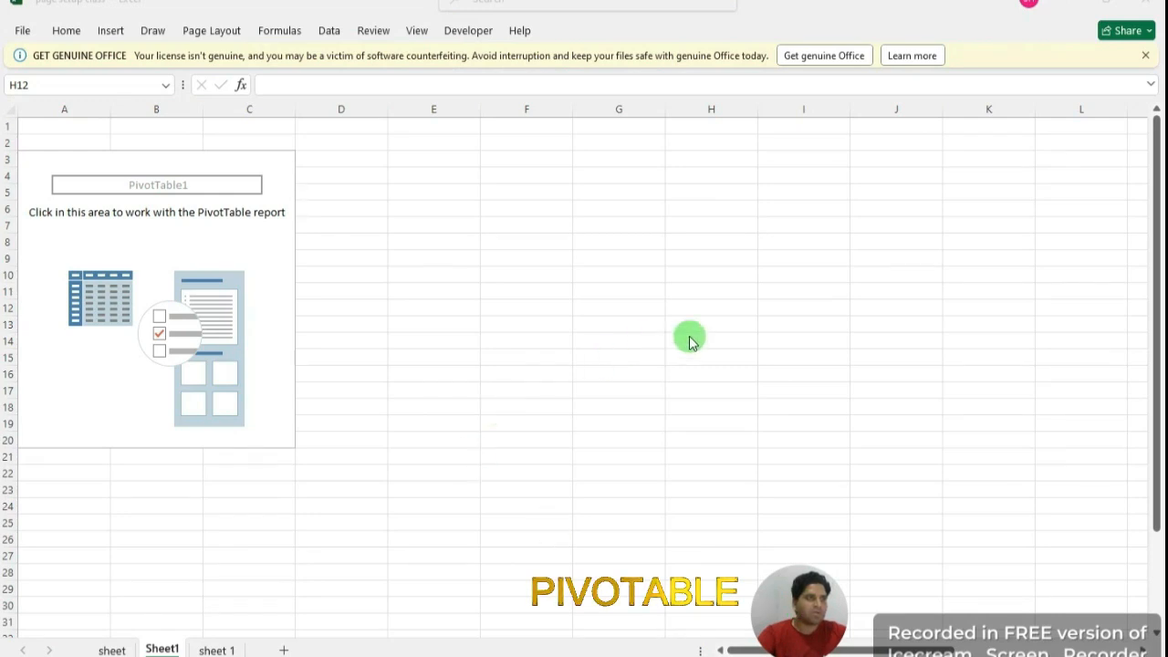
left_click(118, 31)
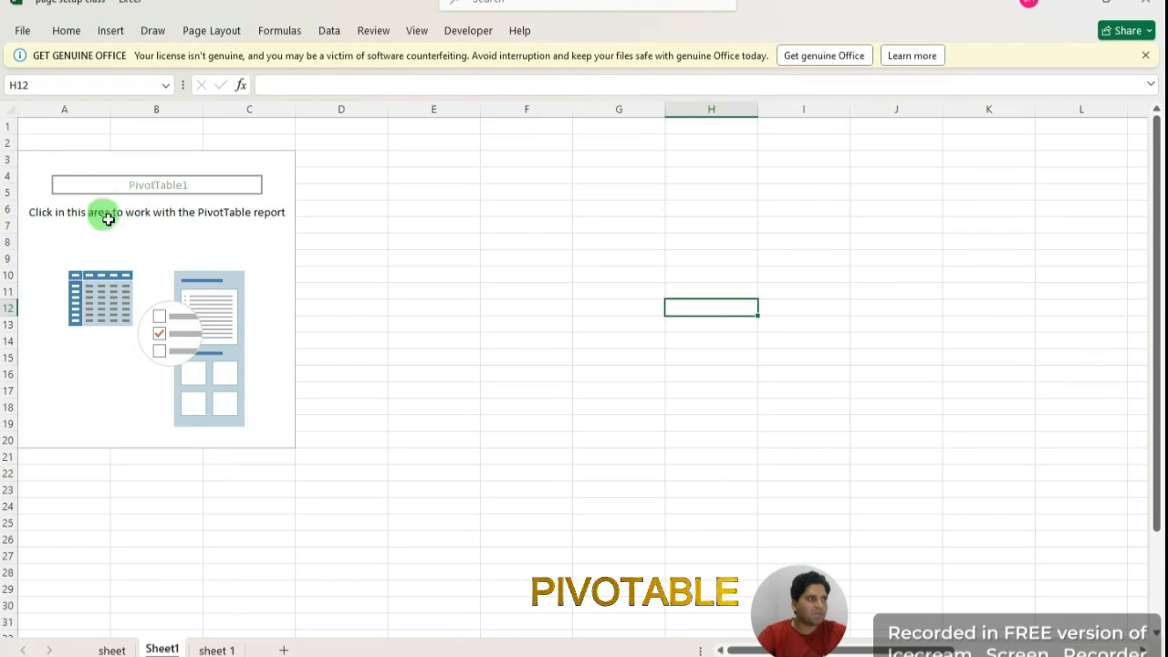
left_click(187, 183)
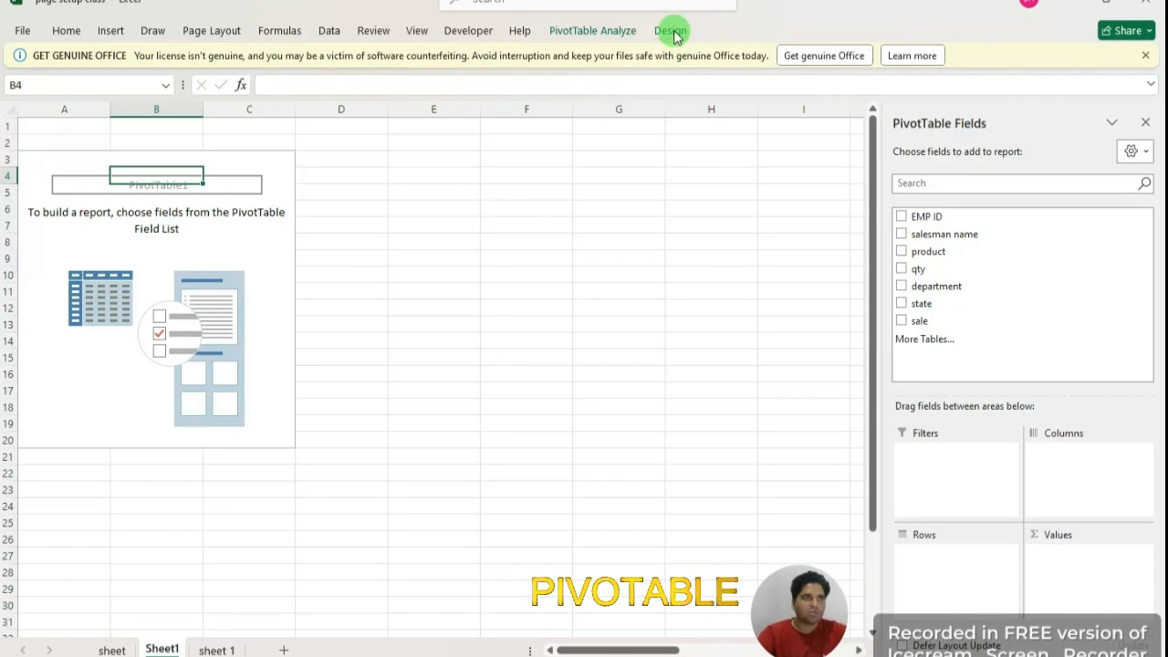
Close the PivotTable field list and try to bring it back by selecting cells inside the empty pivot report
left_click(1146, 121)
left_click(177, 210)
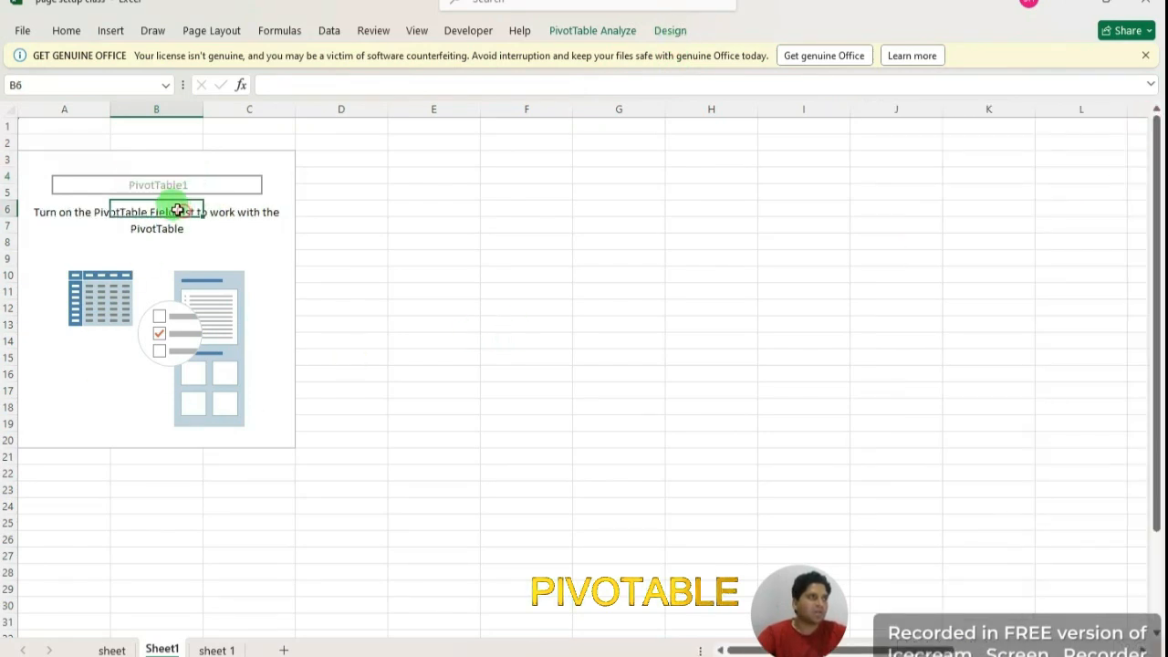
left_click(171, 187)
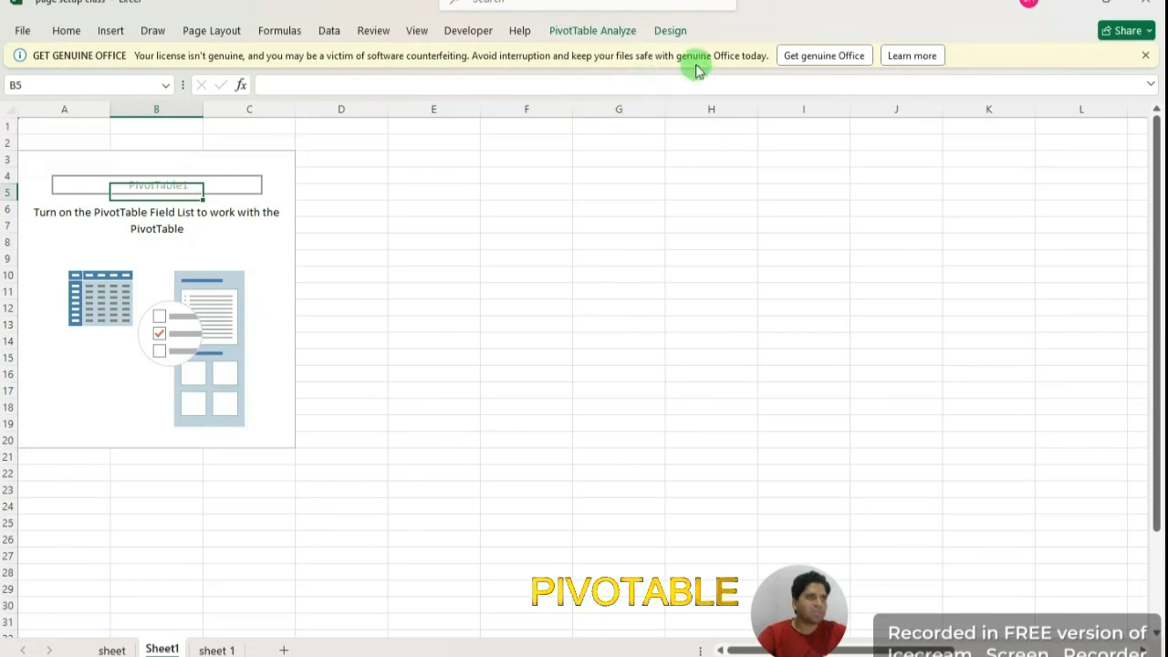
left_click(676, 33)
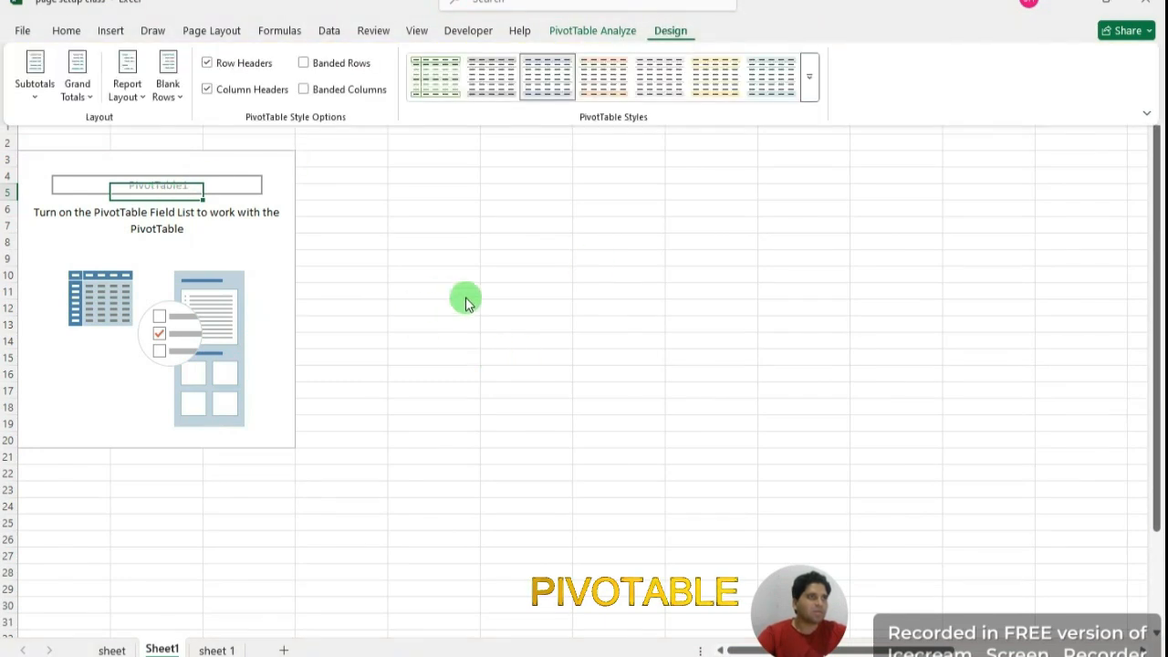
left_click(231, 277)
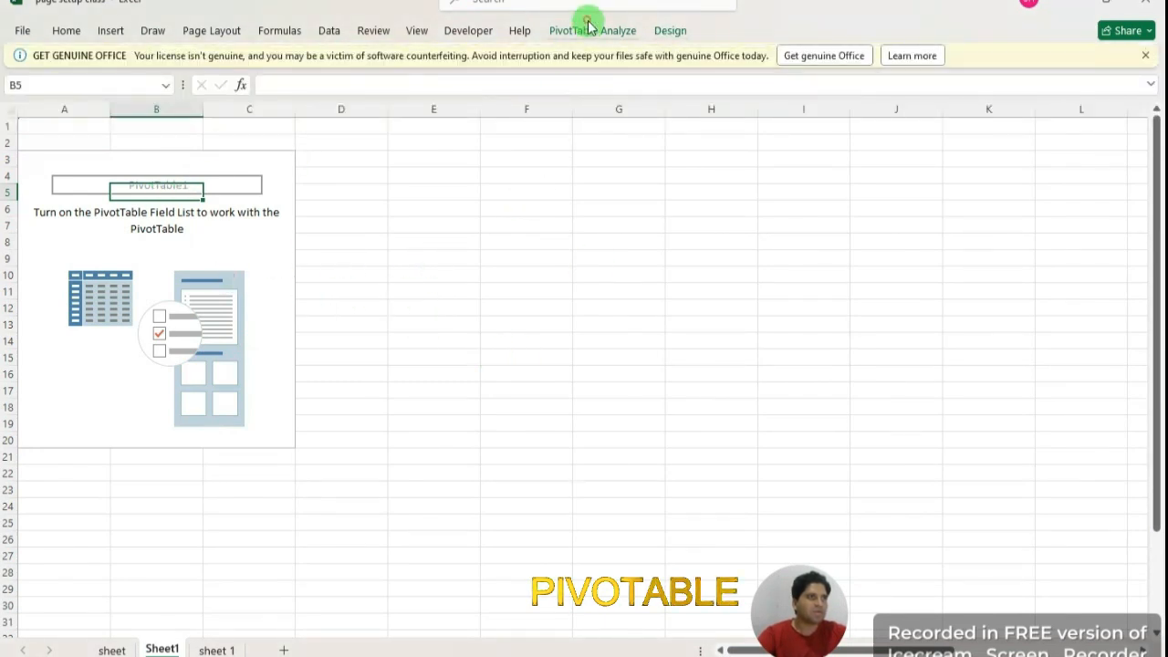
left_click(590, 27)
left_click(194, 253)
left_click(182, 240)
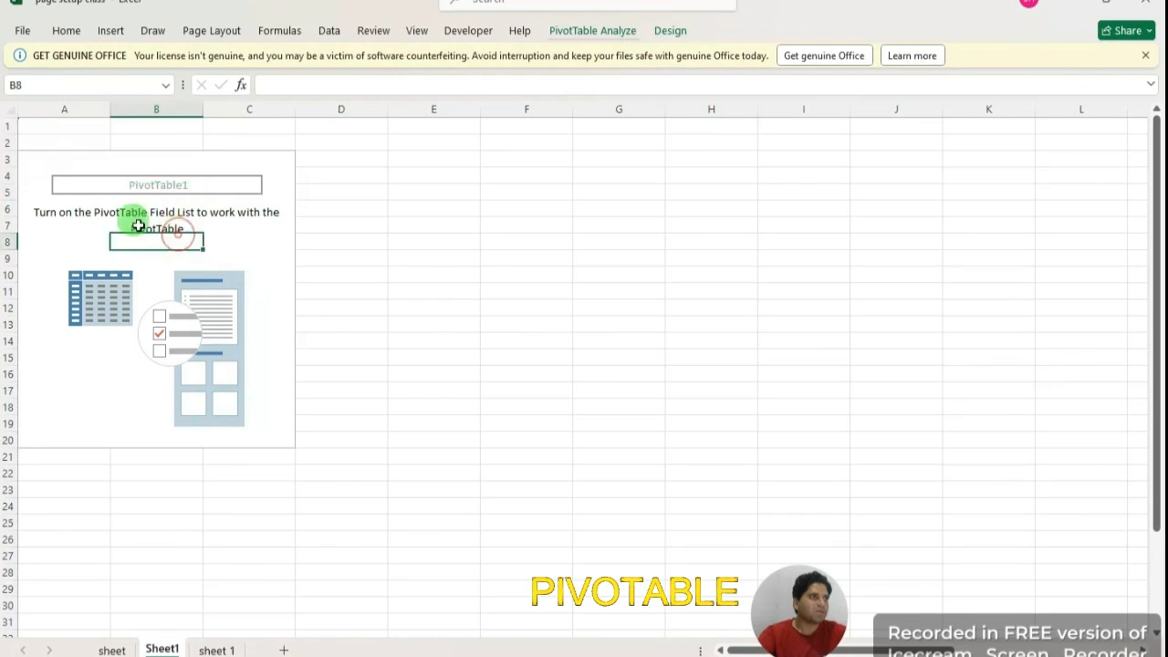
left_click(146, 210)
left_click(170, 191)
left_click(125, 307)
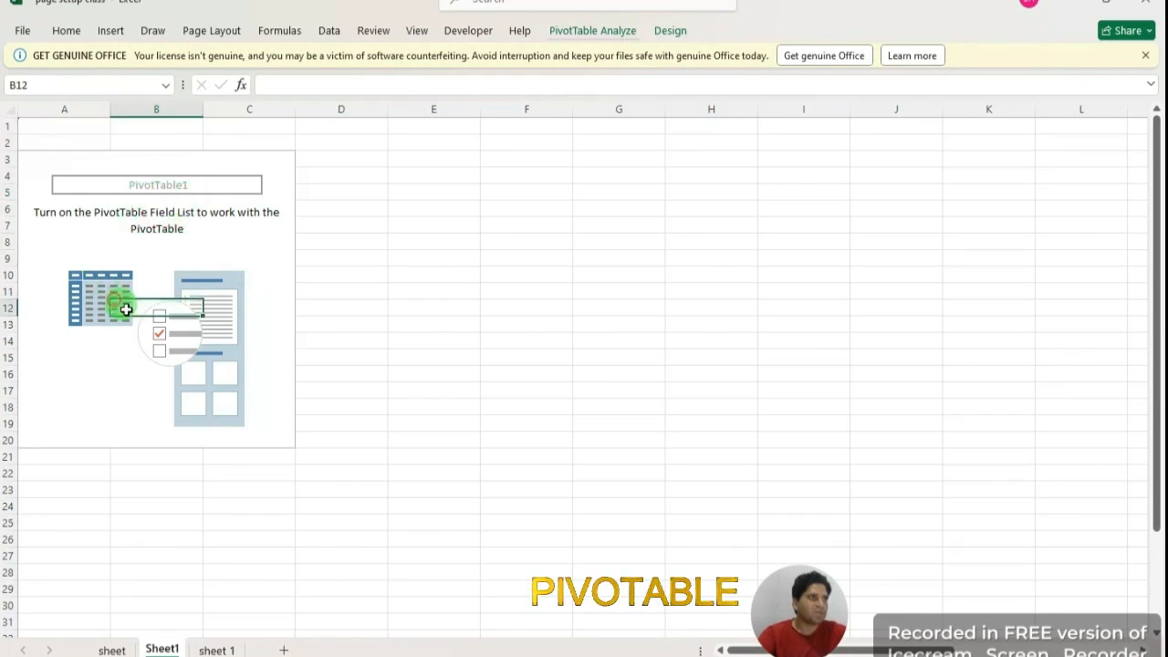
left_click(172, 336)
left_click(213, 185)
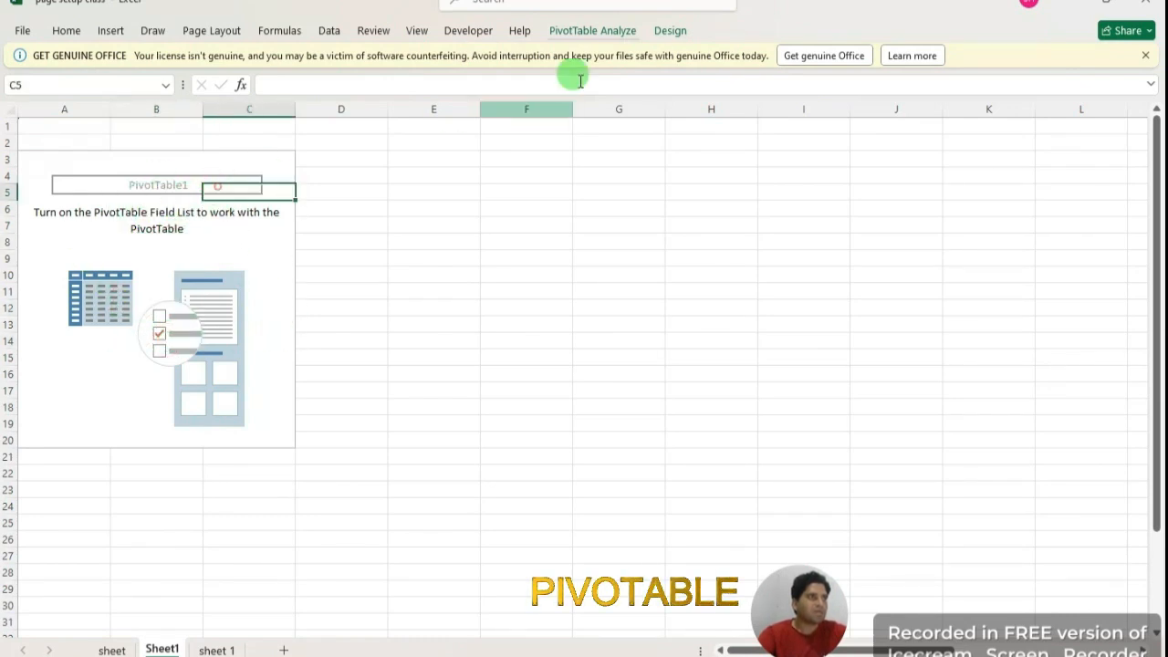
Turn the PivotTable field list back on, and repeat by closing it and showing it once more
left_click(604, 30)
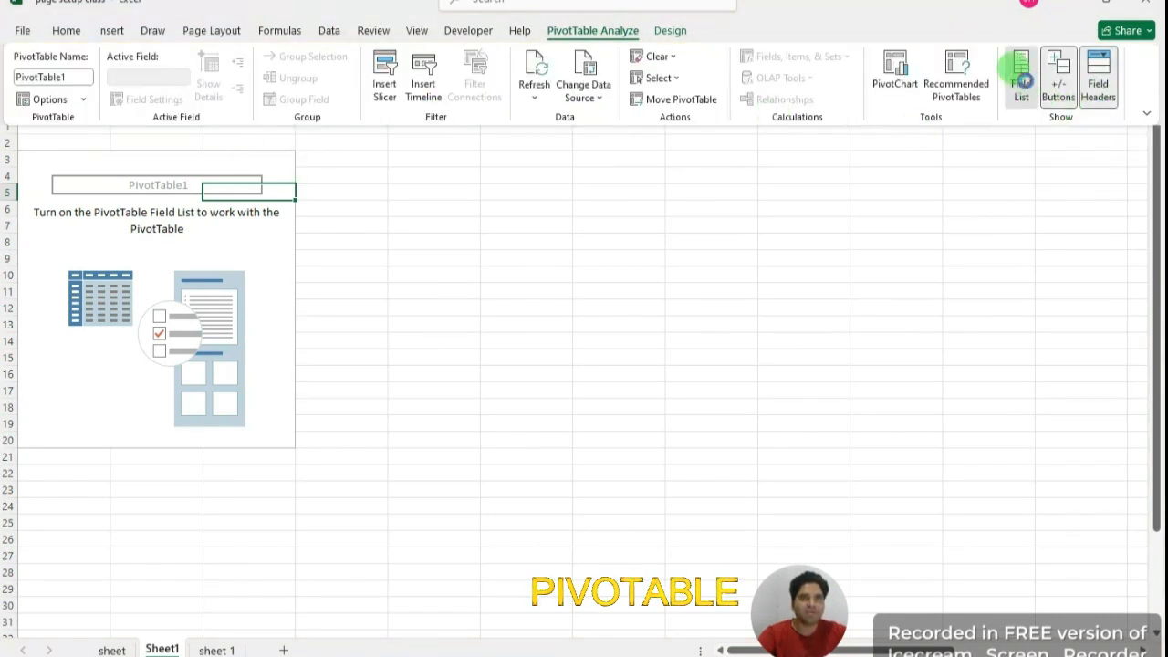
left_click(1021, 80)
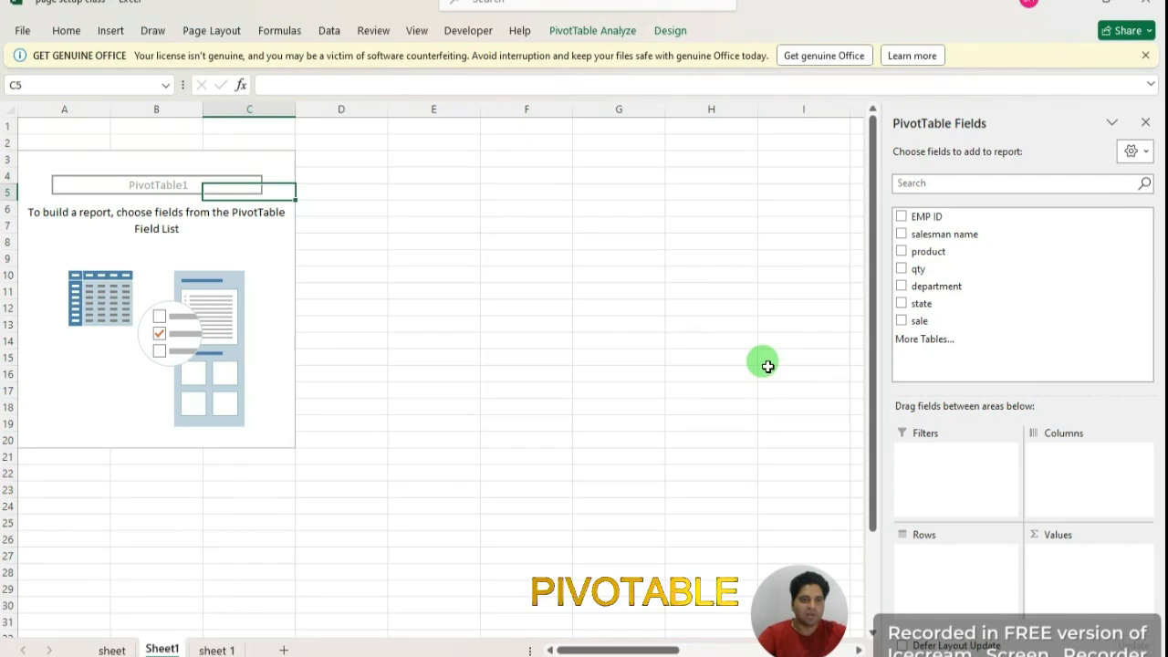
left_click(1146, 124)
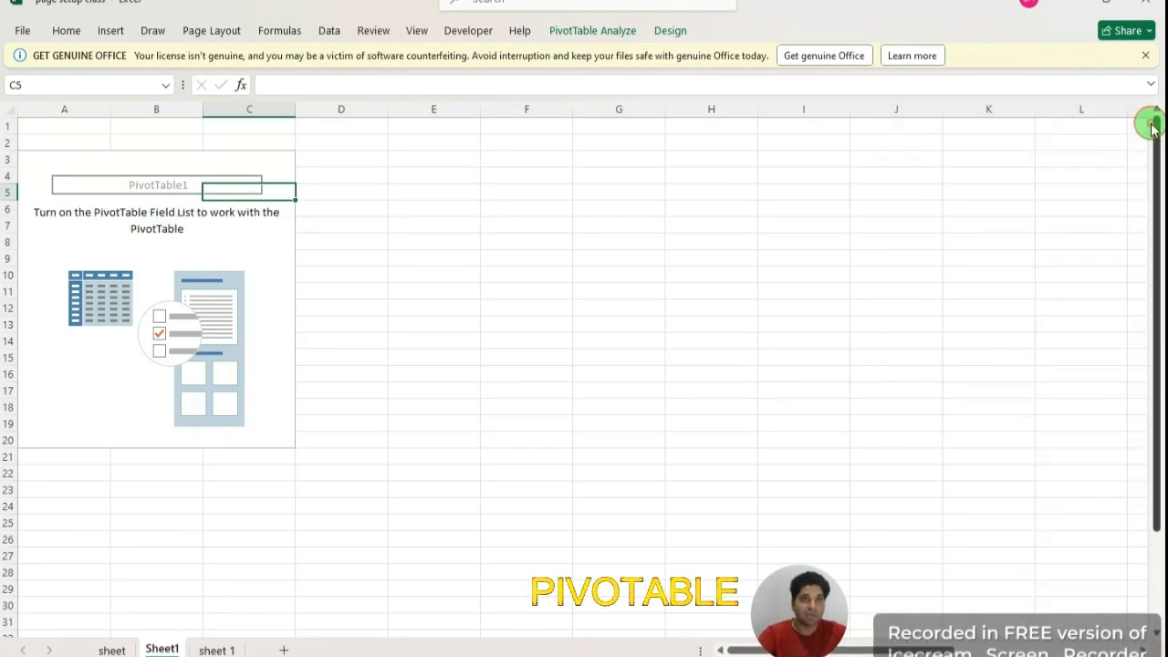
left_click(611, 36)
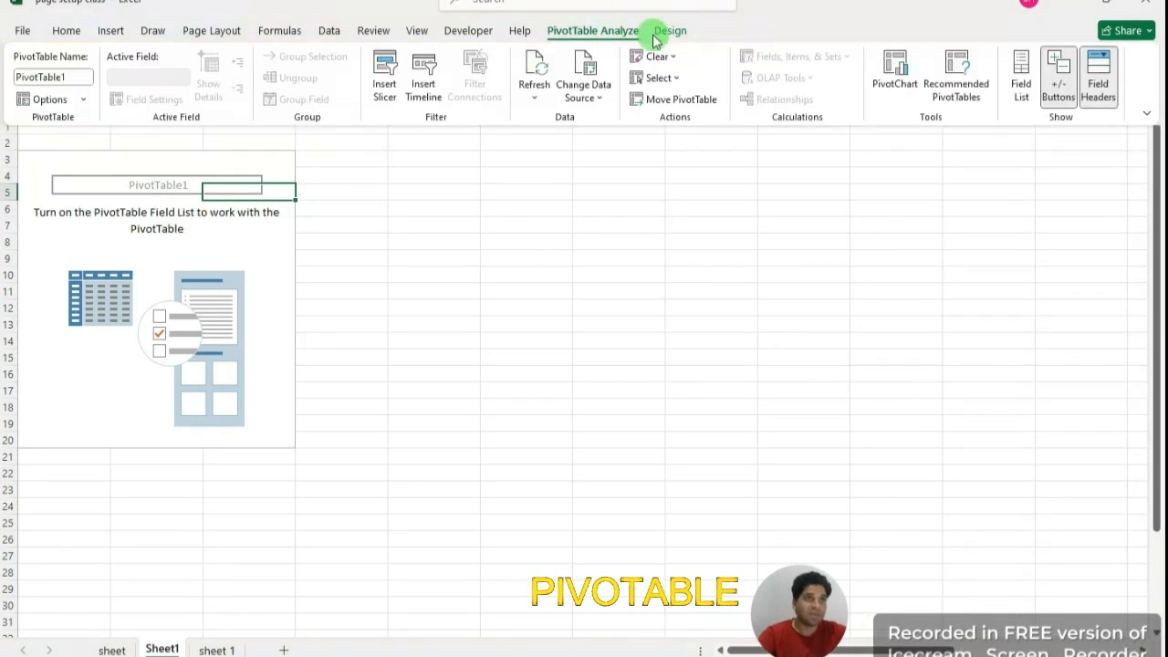
left_click(1022, 88)
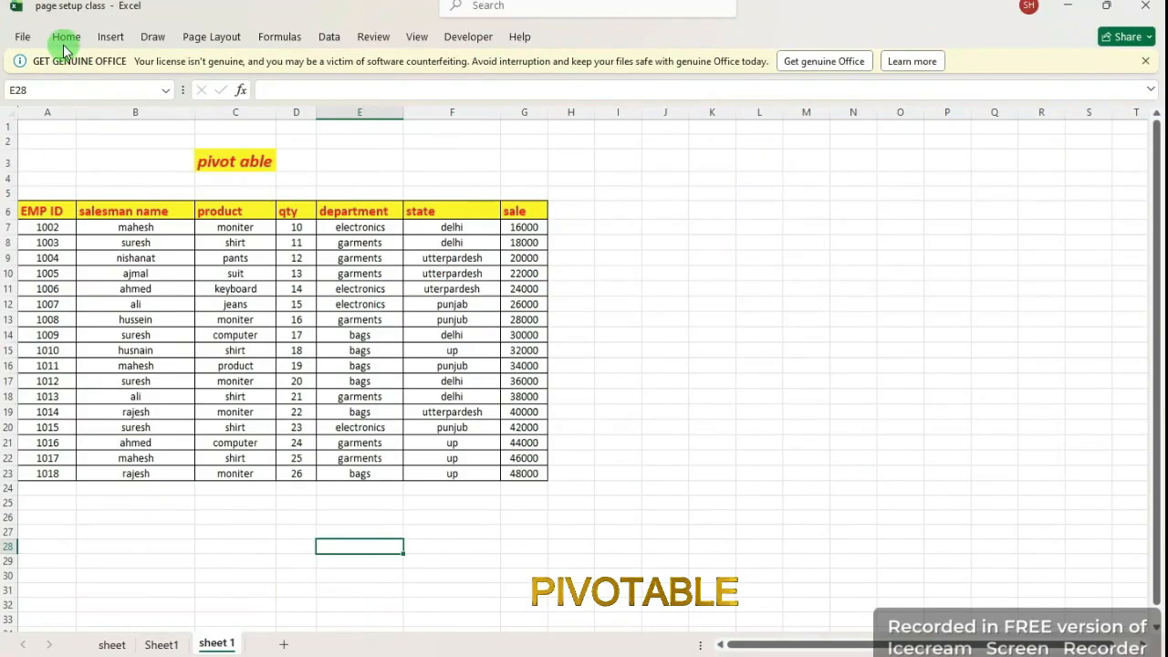
Insert a PivotTable on a new worksheet from the sales data in A6:G23 of sheet 1, and open its empty report
left_click(108, 36)
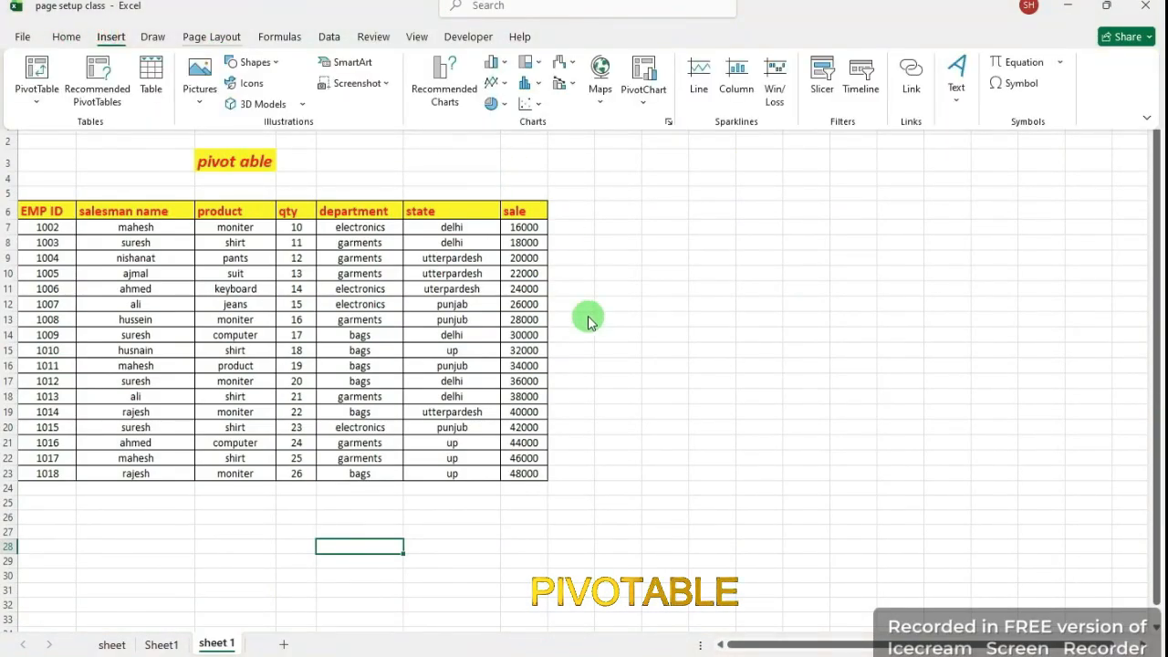
left_click(714, 417)
left_click_drag(531, 473, 292, 421)
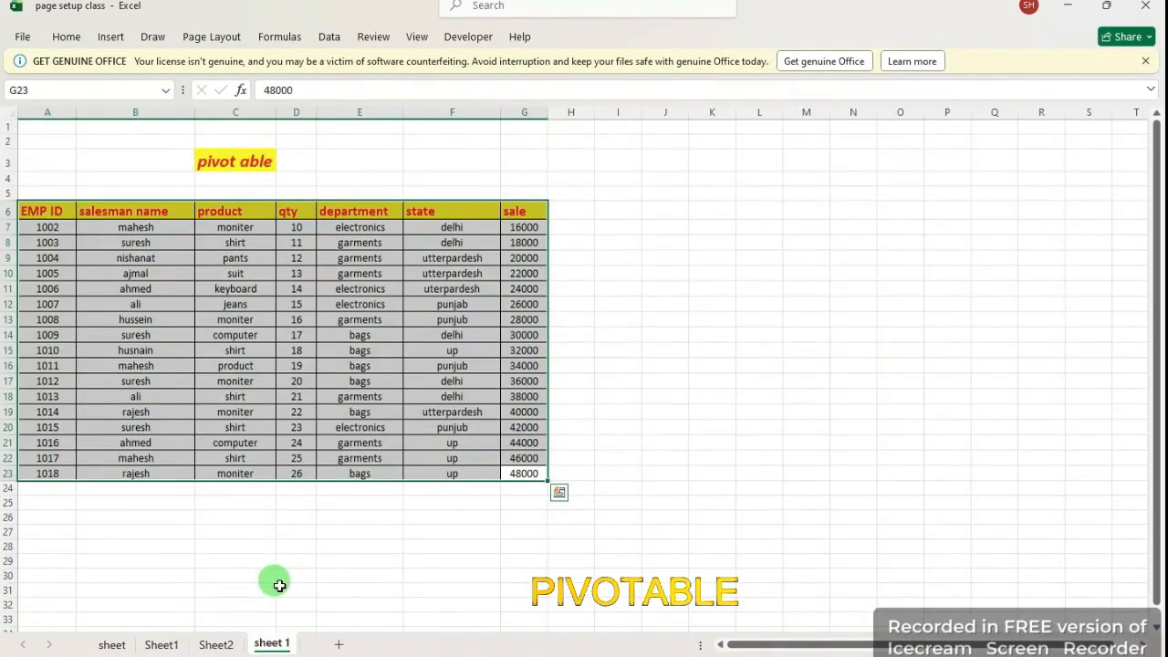
left_click(280, 585)
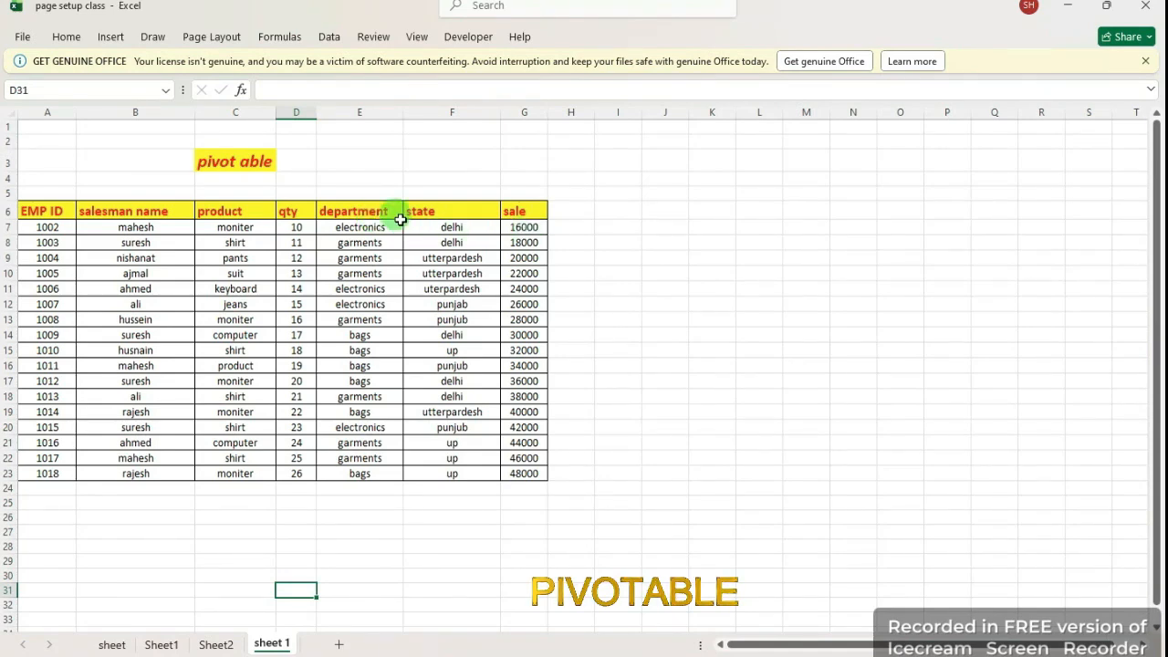
left_click(219, 642)
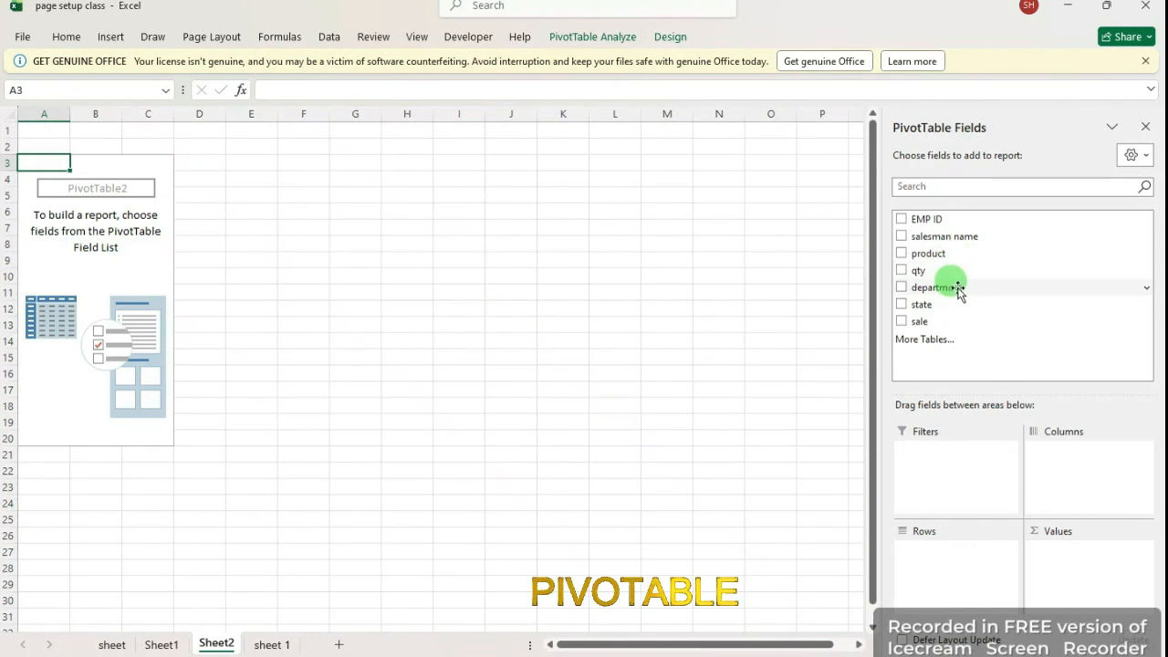
Build the pivot report with department in the rows and the sum of sale as values, and leave the report area
left_click_drag(959, 299, 962, 566)
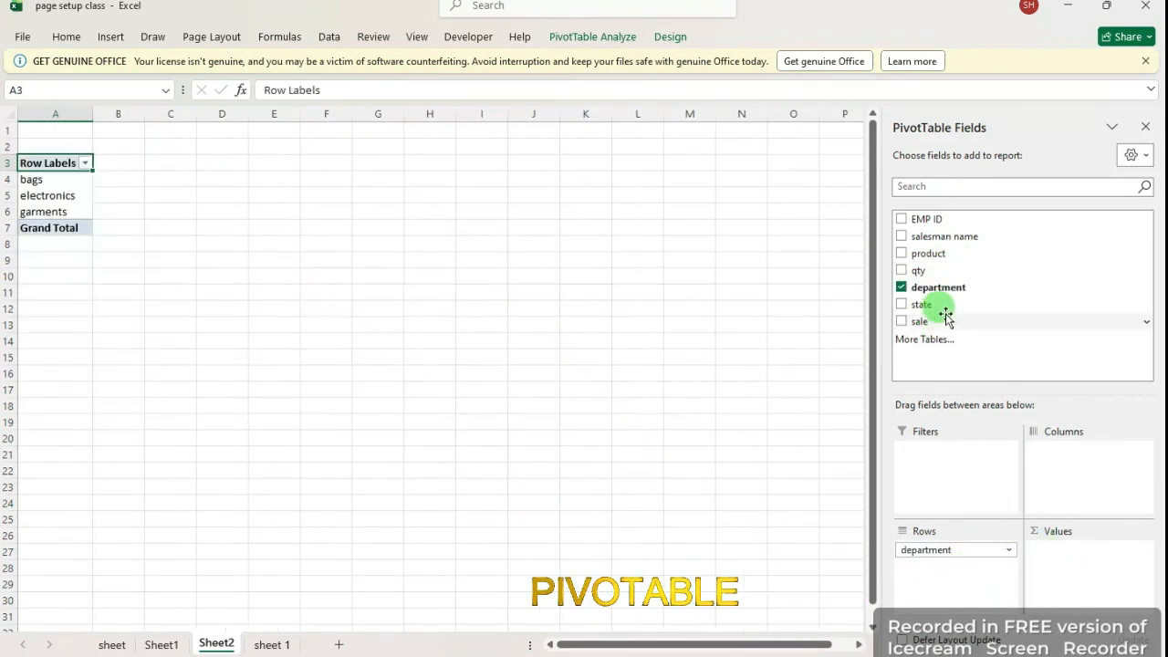
left_click_drag(940, 324, 1090, 567)
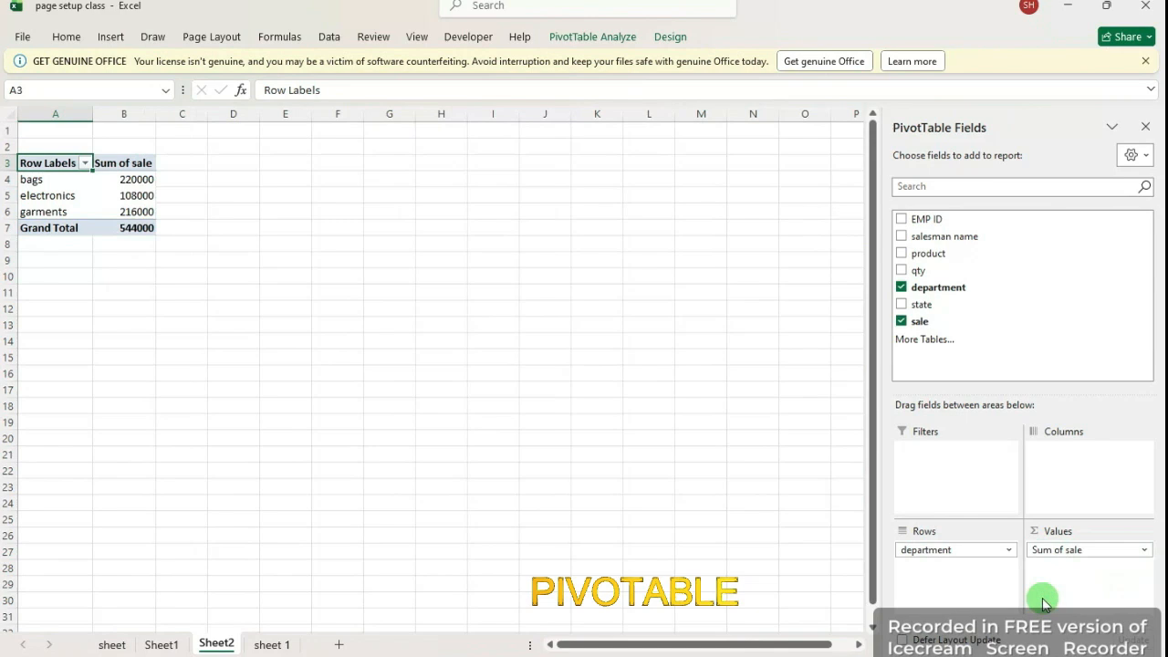
left_click(327, 402)
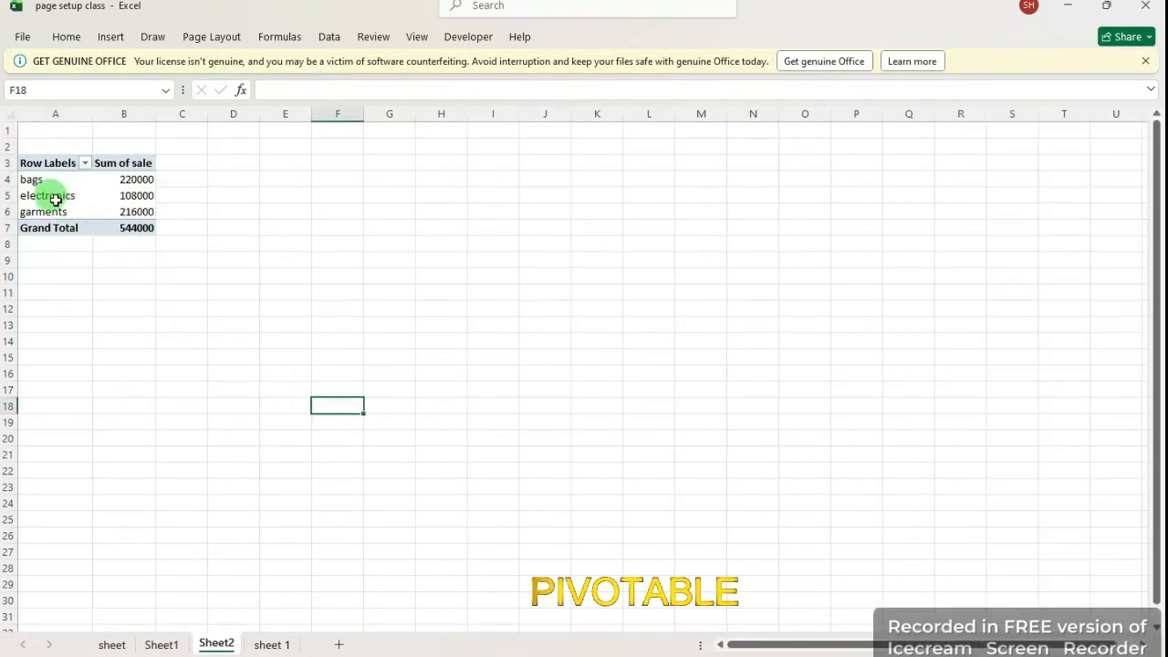
Compare the source sales data on sheet 1 with the department totals in the pivot report on Sheet2
left_click(162, 645)
left_click(269, 646)
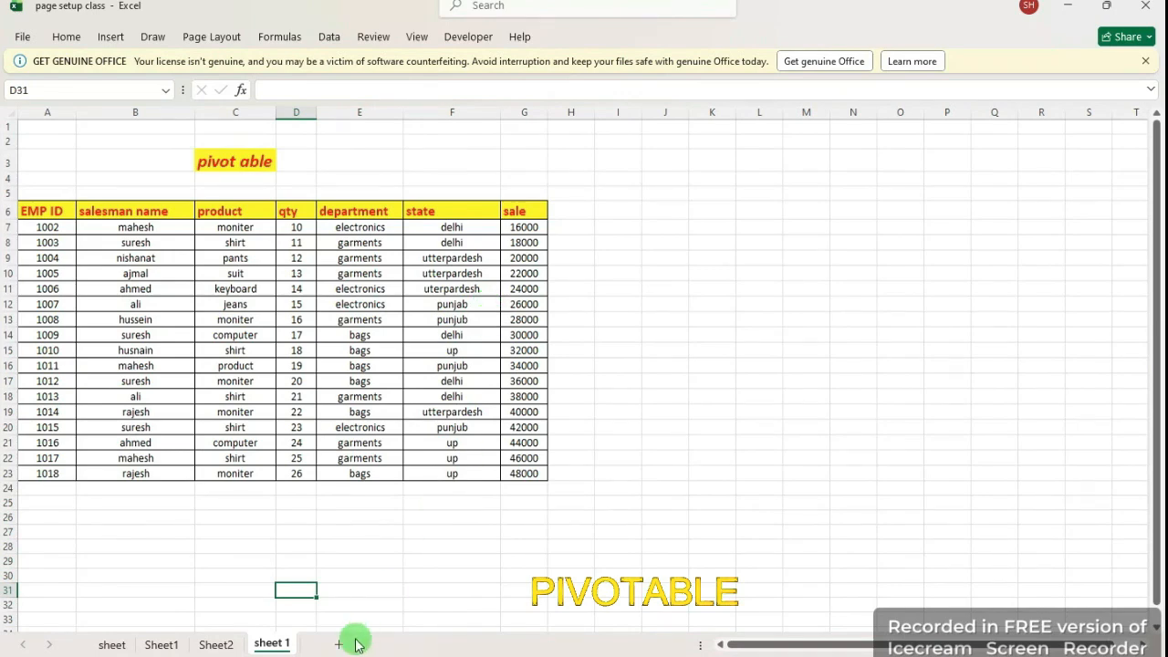
left_click(221, 644)
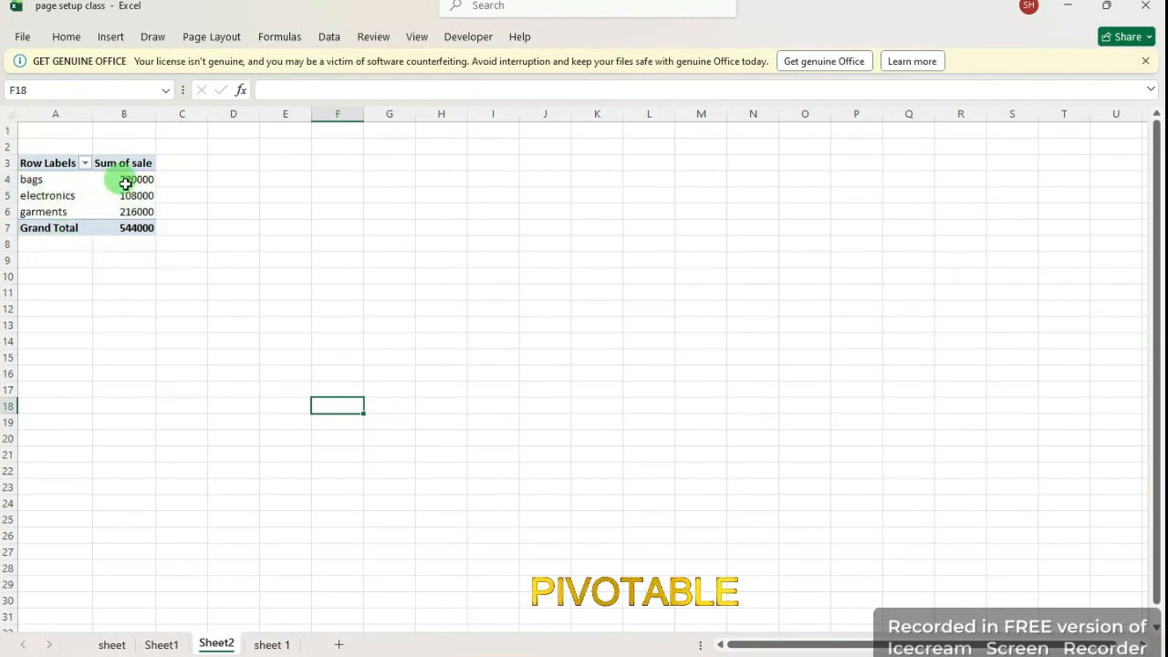
Drill down into the sum of sale for bags to list its underlying records on a separate sheet
mouse_move(137, 179)
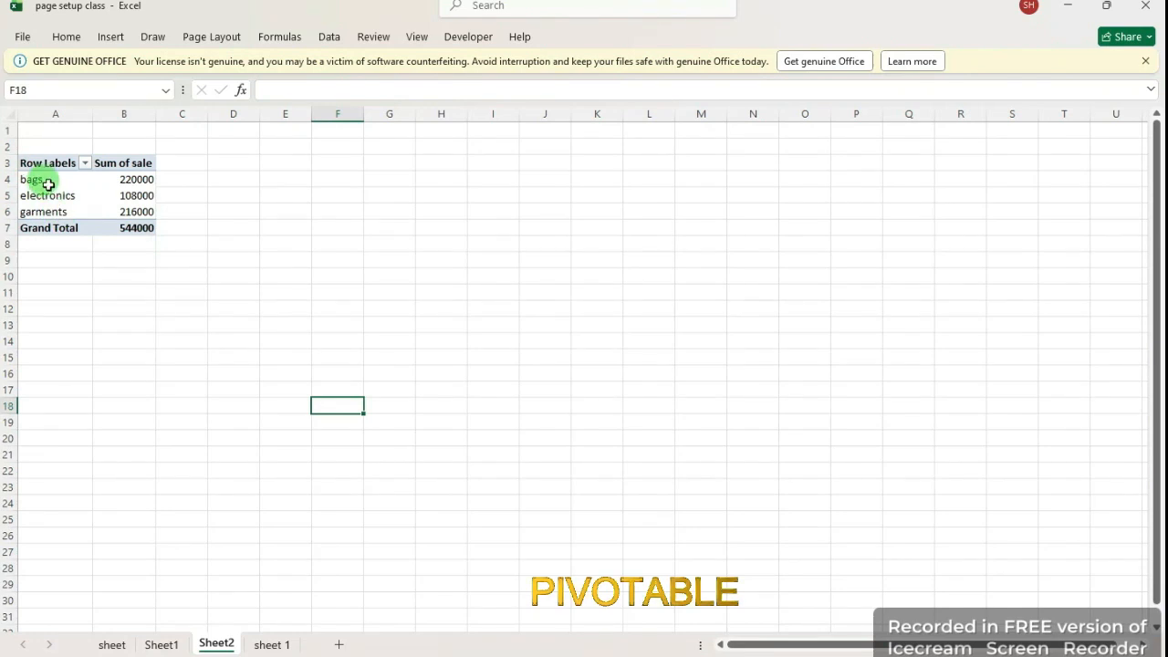
double_click(142, 181)
left_click(367, 340)
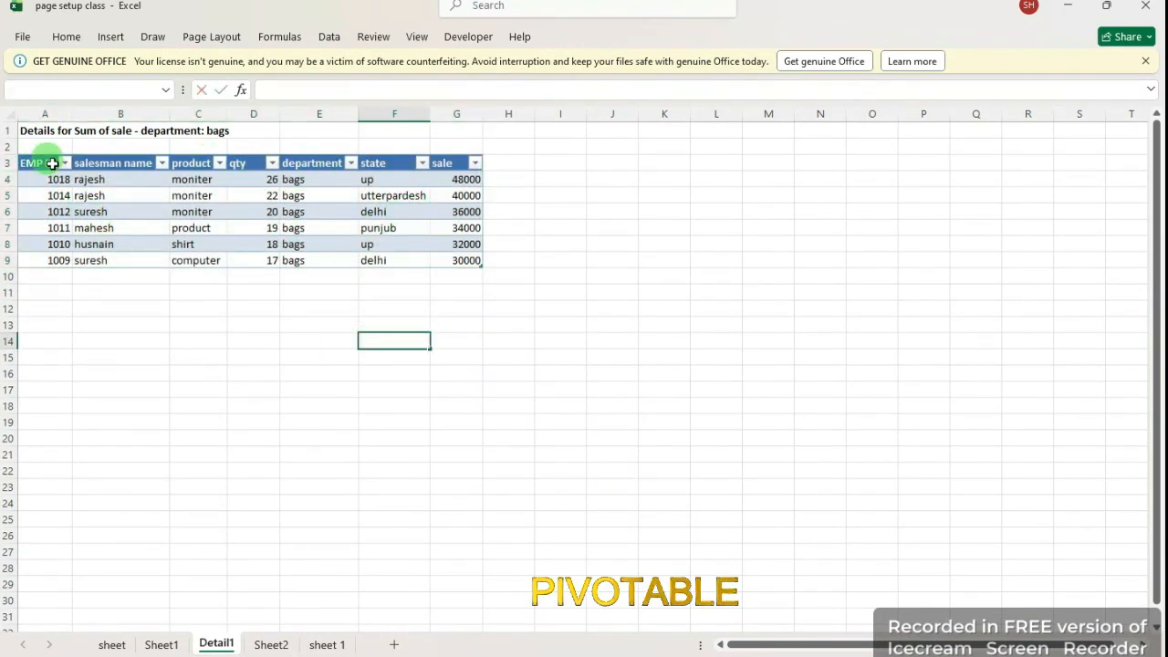
left_click(52, 163)
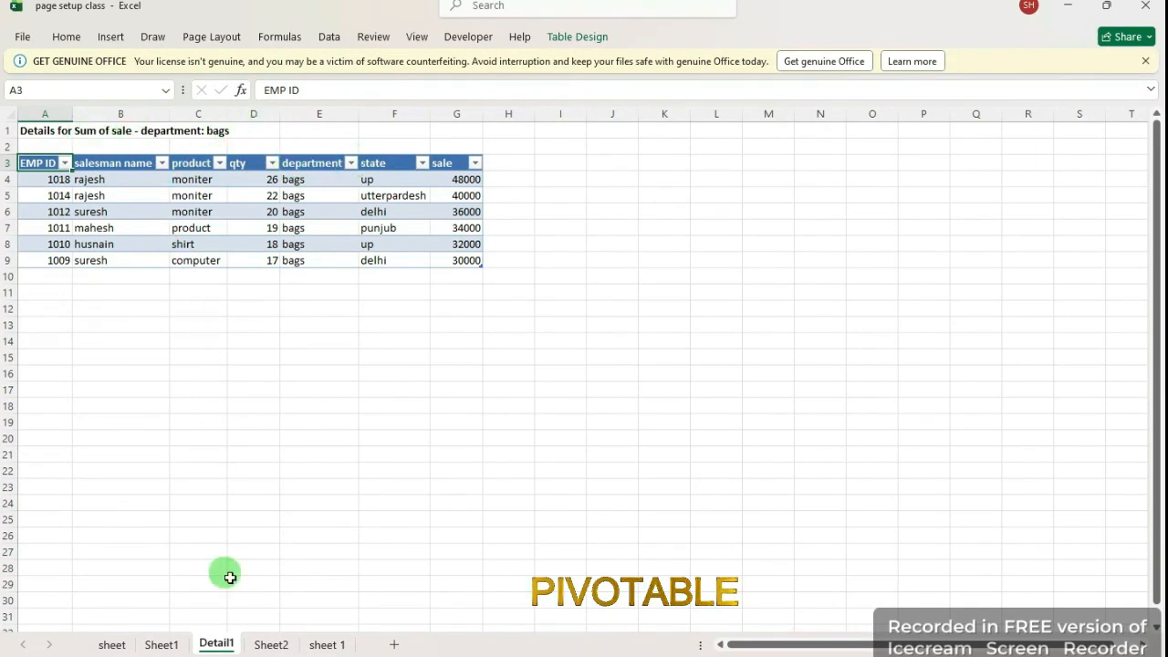
Return to the pivot report and drill down into the sum of sale for electronics to extract its records to a new sheet
left_click(271, 644)
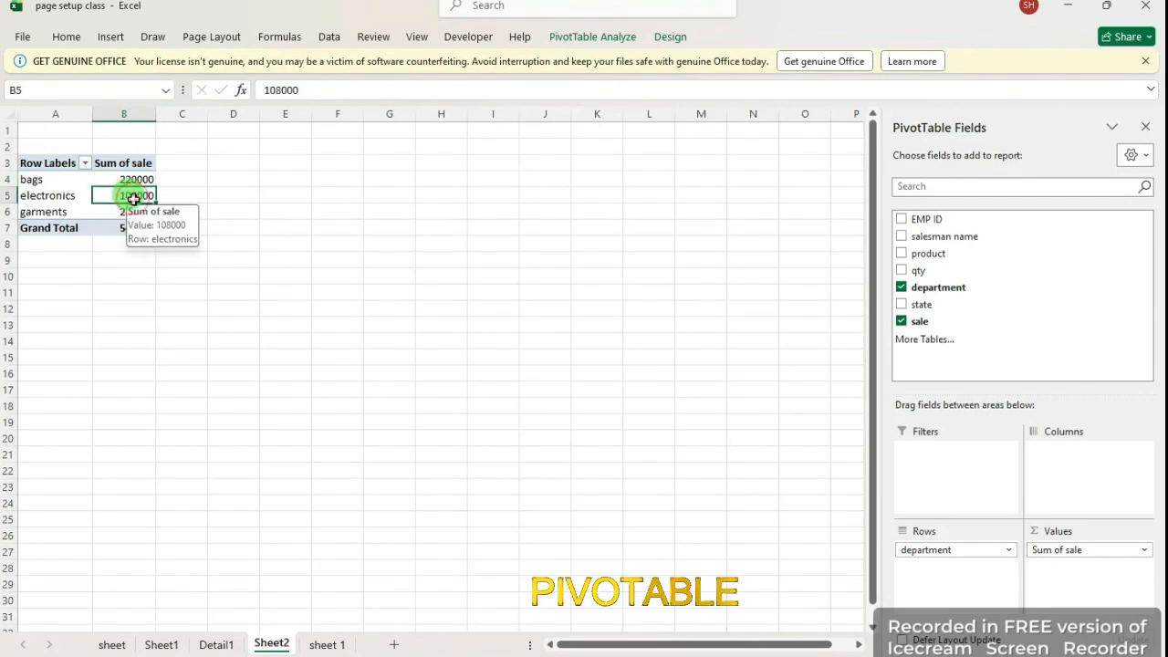
double_click(134, 196)
left_click(251, 324)
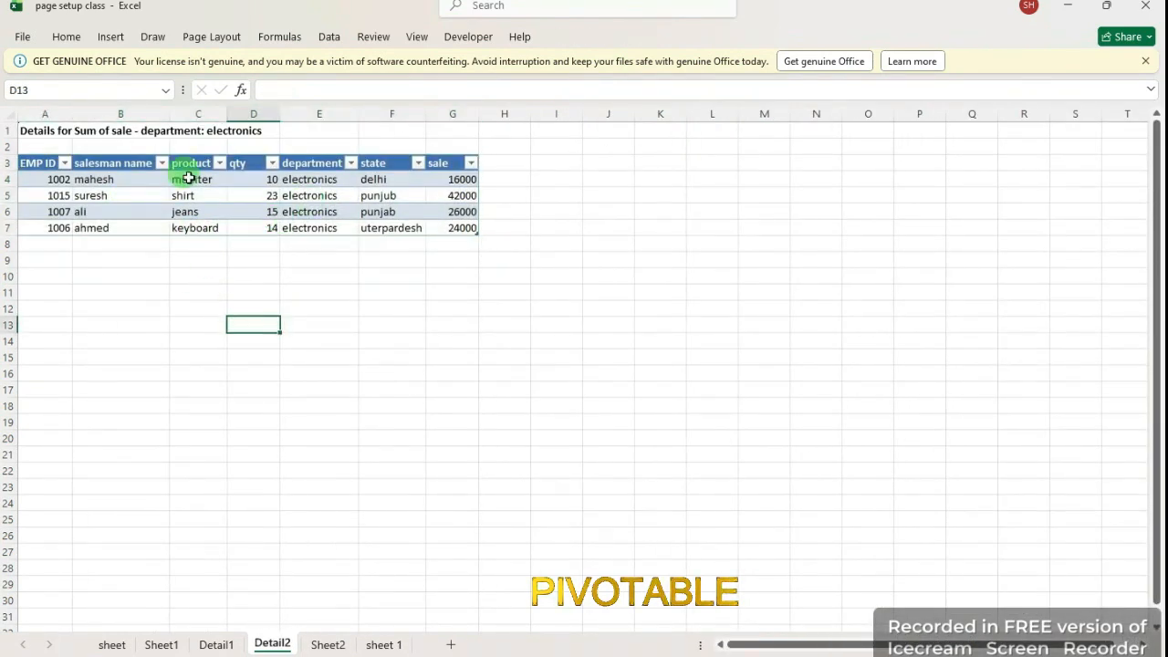
Convert the electronics detail table to a normal range so its header filter buttons are removed
left_click(41, 163)
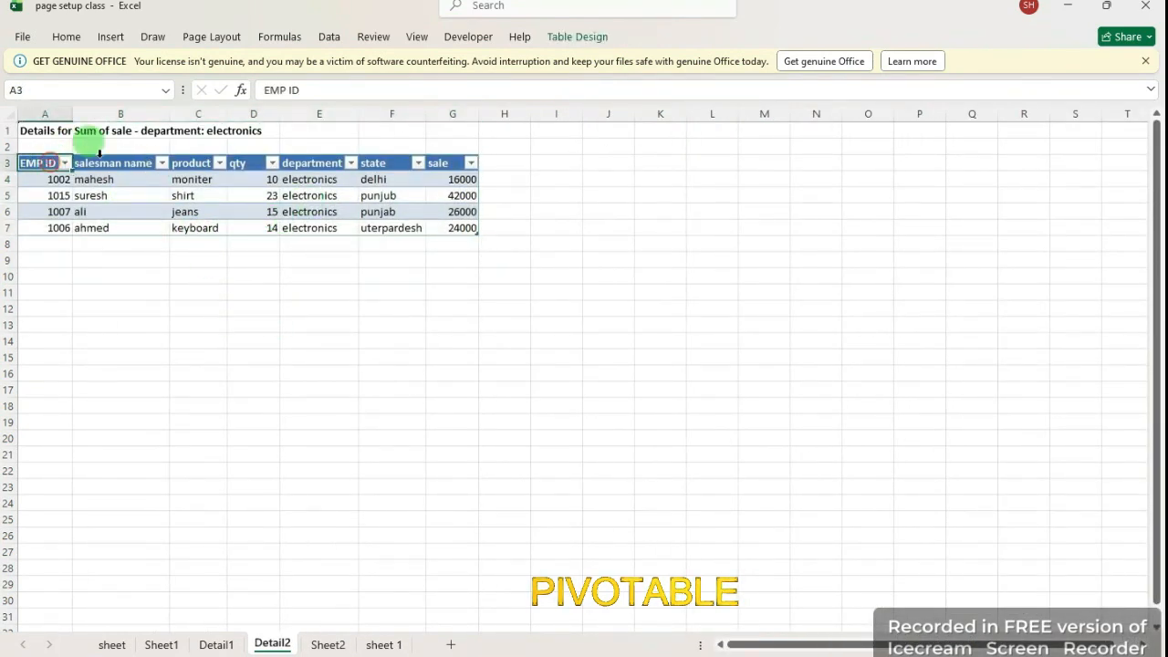
left_click(577, 36)
left_click(159, 104)
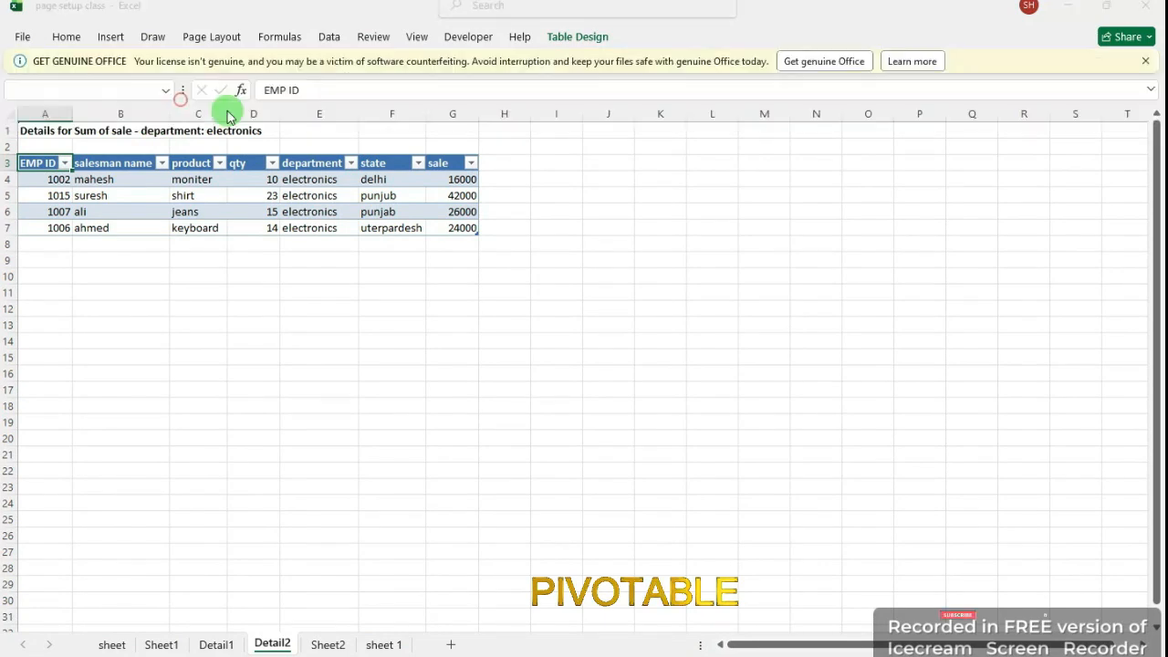
left_click(550, 383)
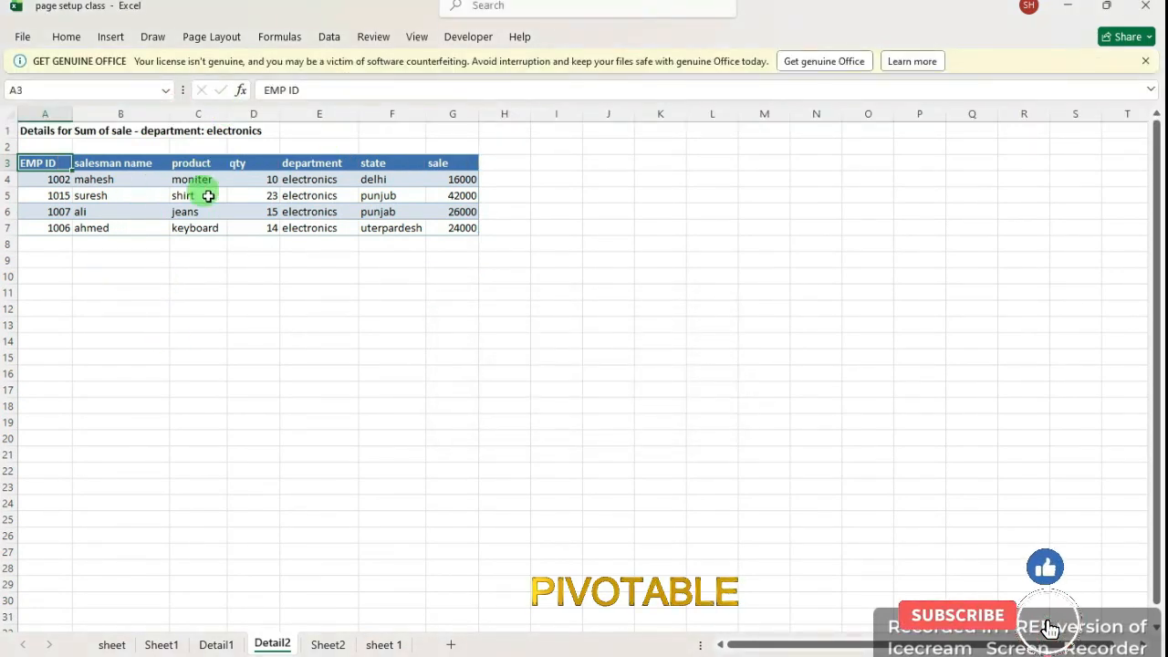
left_click(258, 339)
left_click_drag(416, 143, 44, 151)
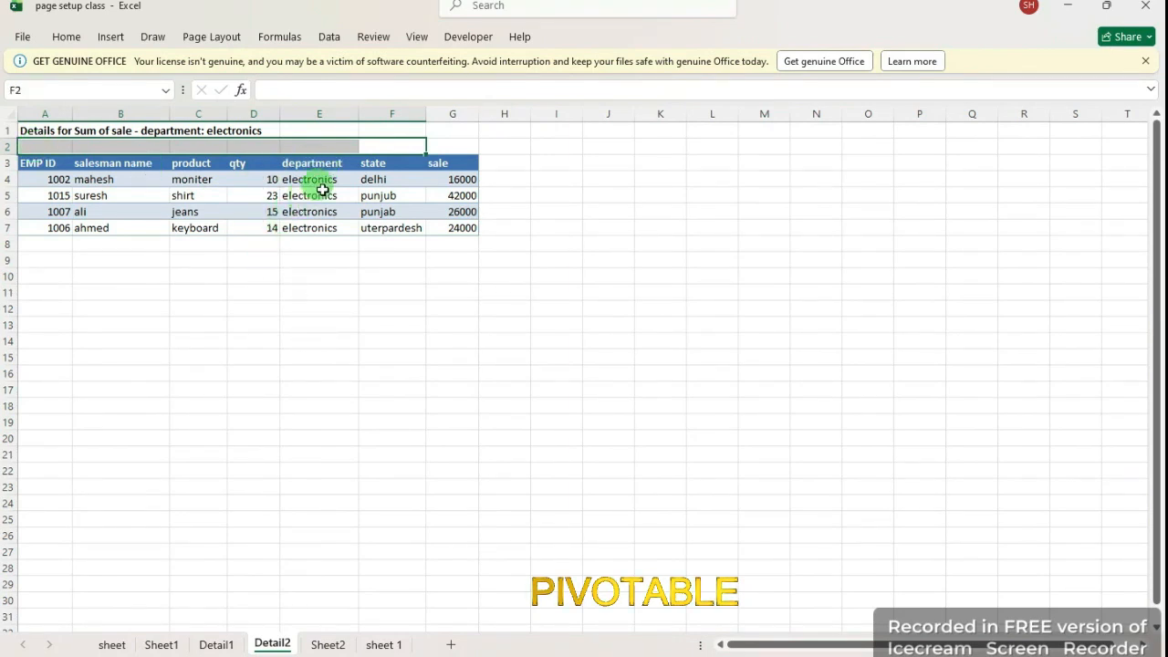
left_click(371, 374)
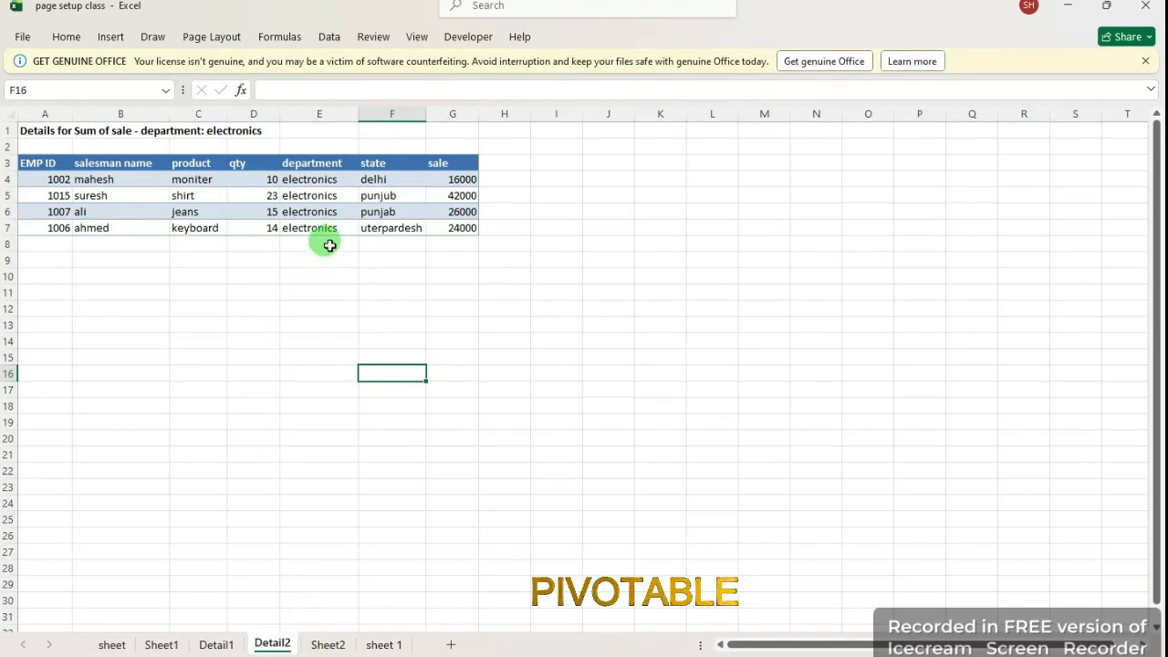
Go back to the pivot report on Sheet2 and extract the records behind the garments sale total to a new sheet
left_click(327, 644)
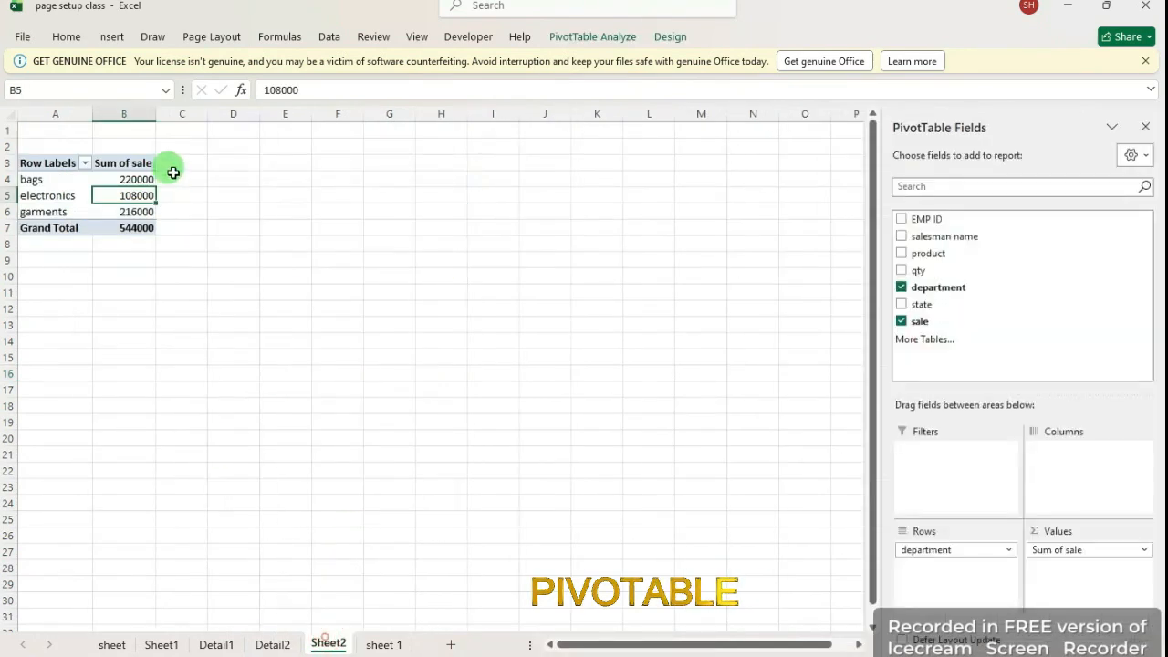
left_click(125, 210)
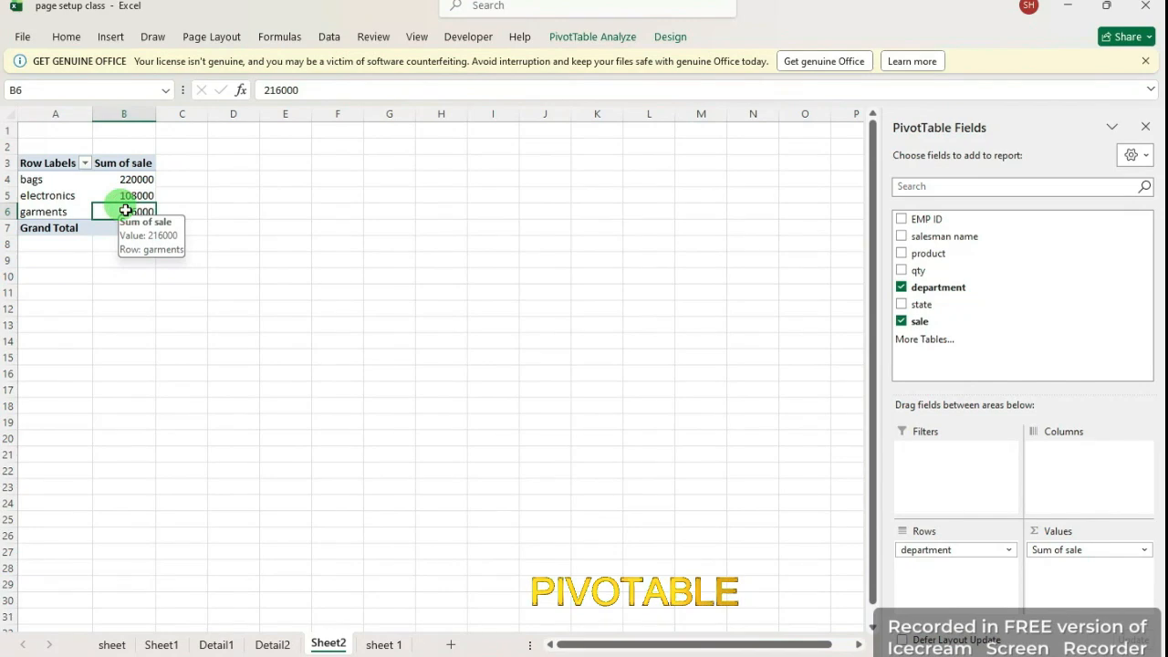
double_click(125, 211)
left_click(370, 421)
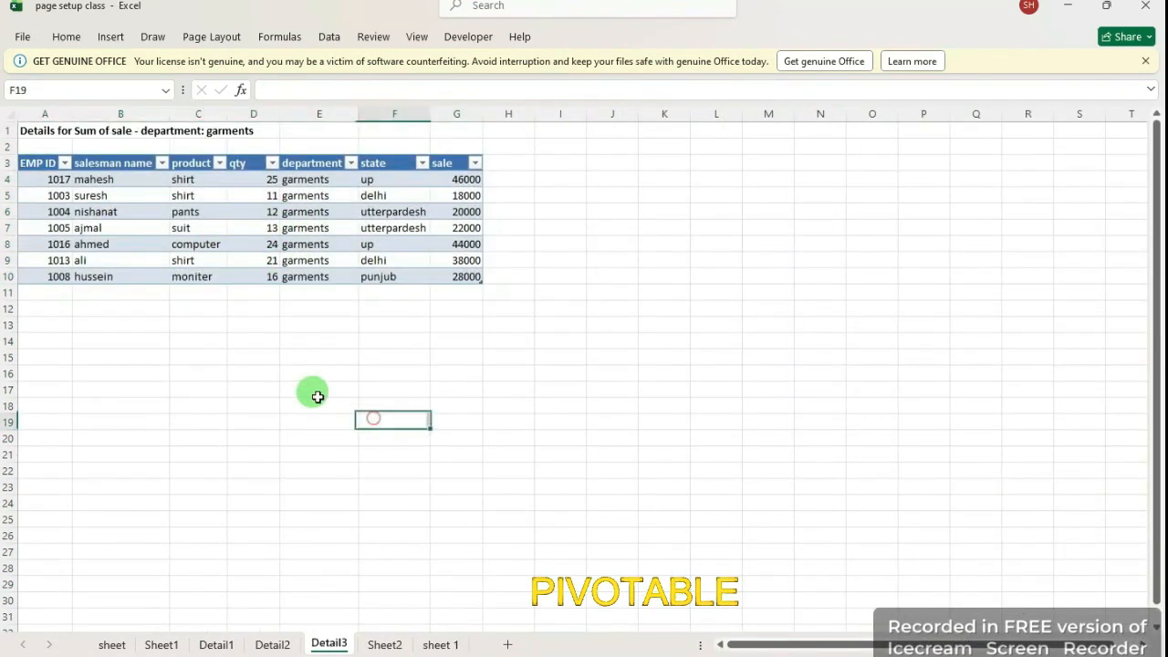
Convert the garments detail table to a normal range
left_click(46, 170)
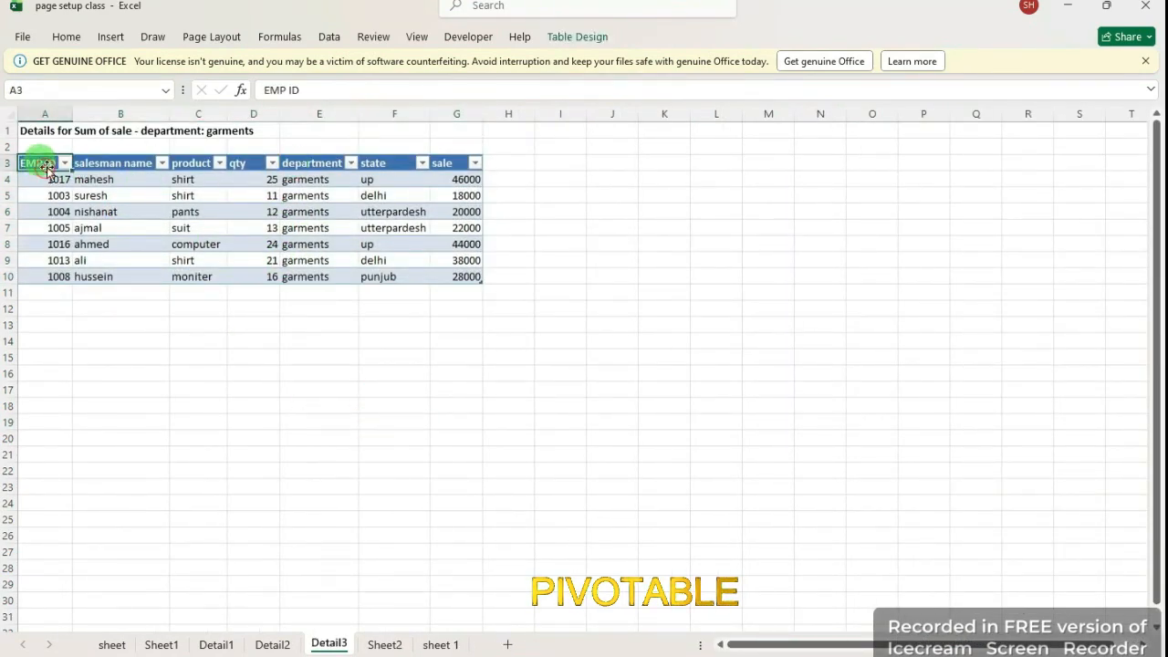
left_click(575, 37)
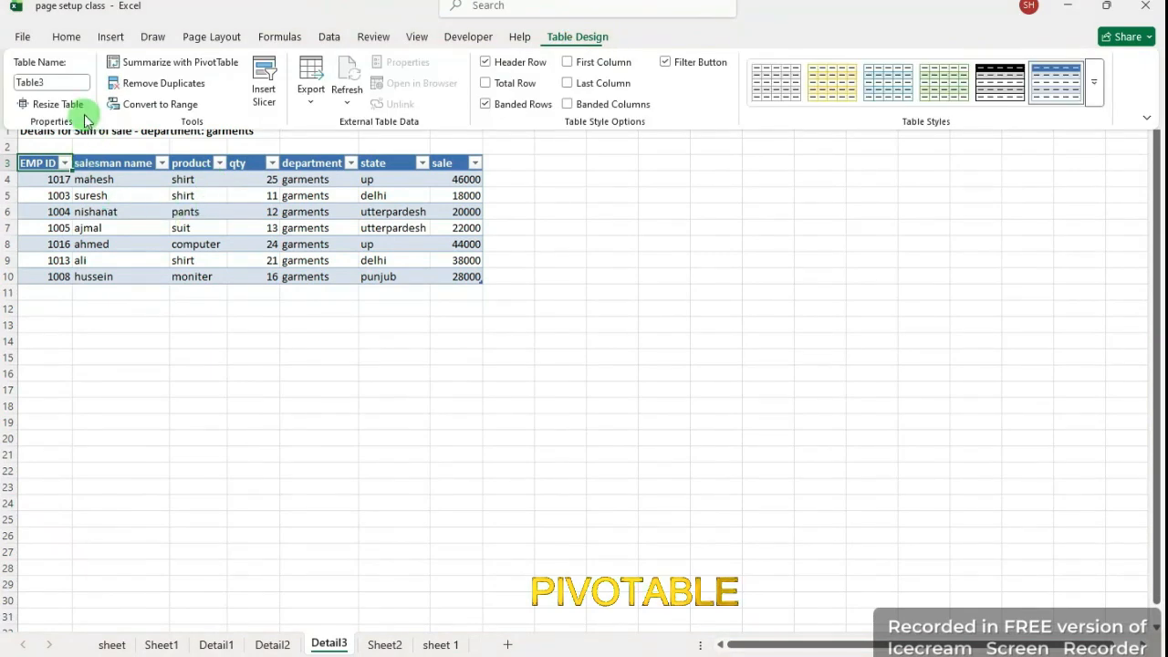
left_click(179, 105)
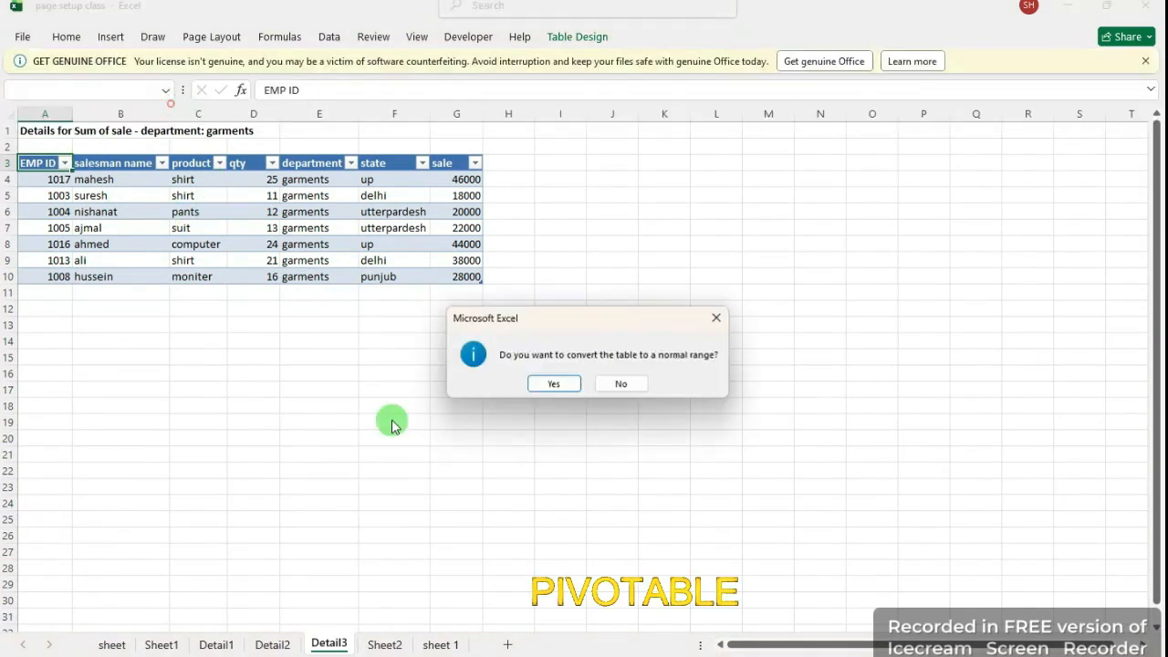
left_click(554, 384)
left_click(128, 421)
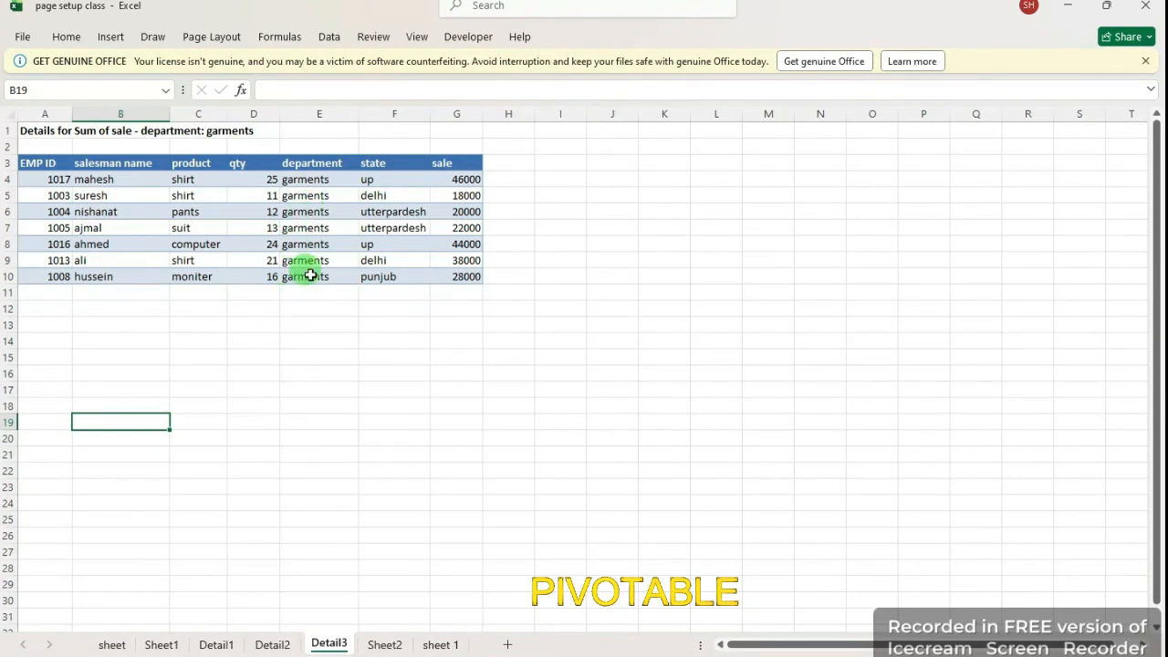
Review the department detail sheets, the pivot report on Sheet2 and the source data on sheet 1
left_click(265, 645)
left_click(217, 645)
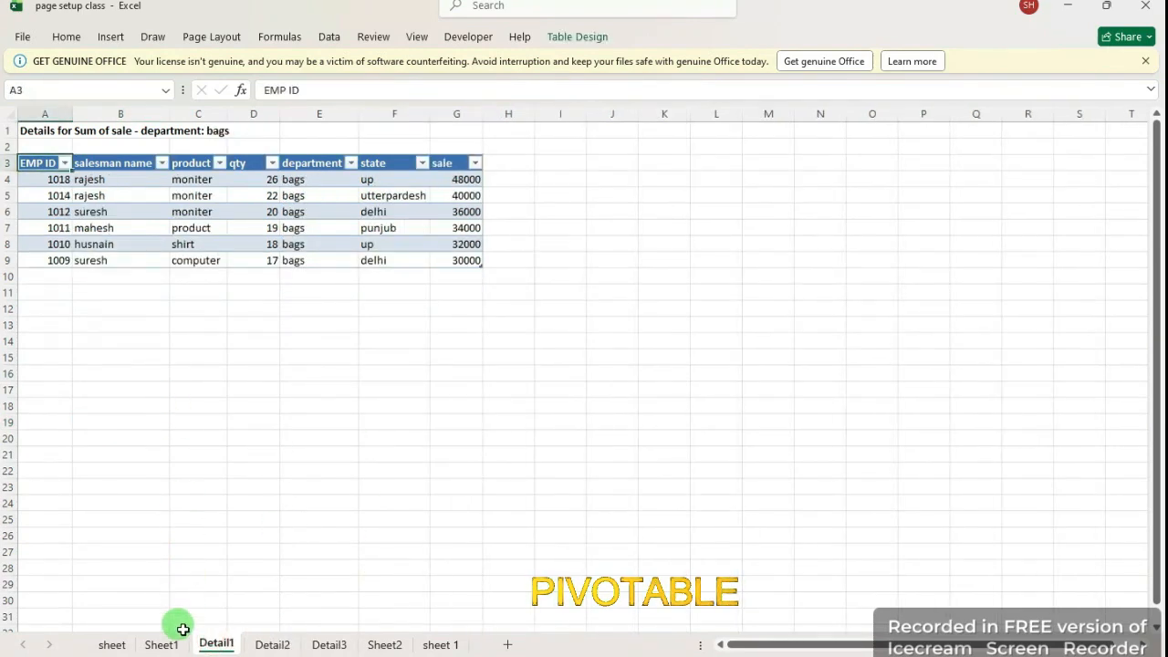
left_click(164, 645)
left_click(385, 646)
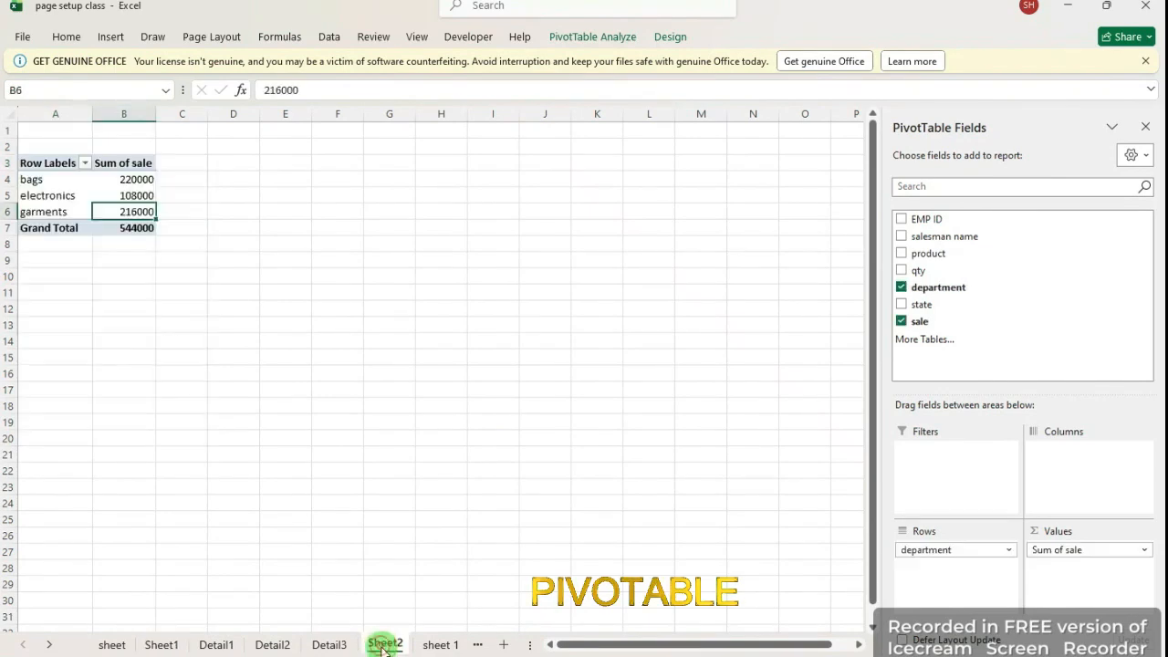
left_click(441, 645)
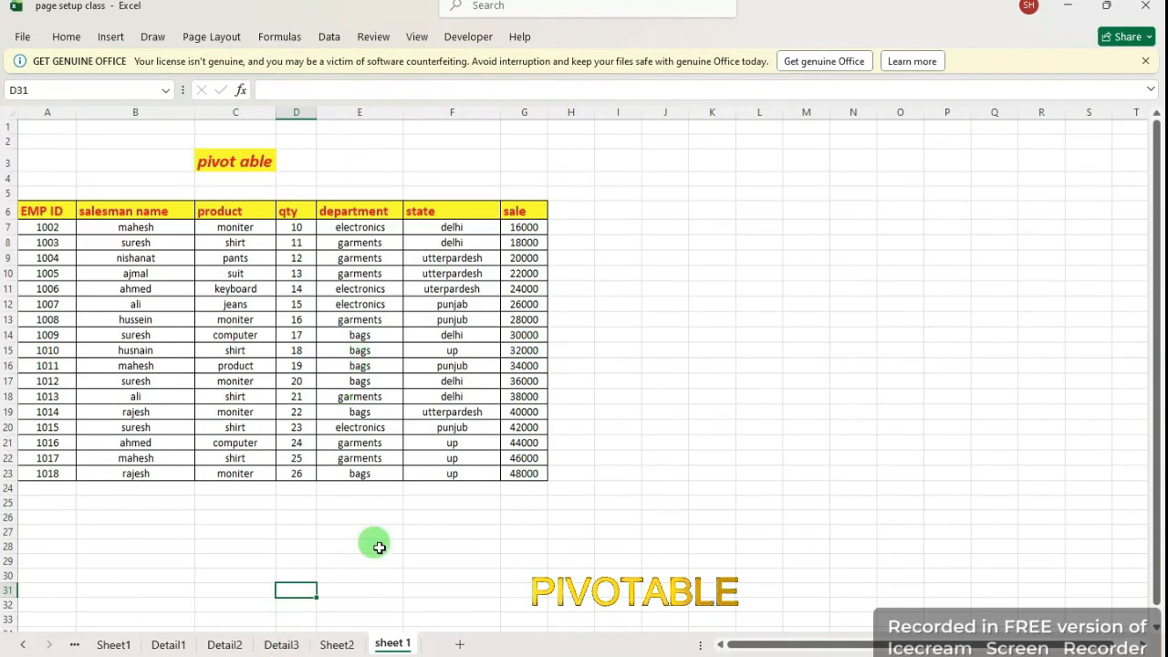
left_click(338, 643)
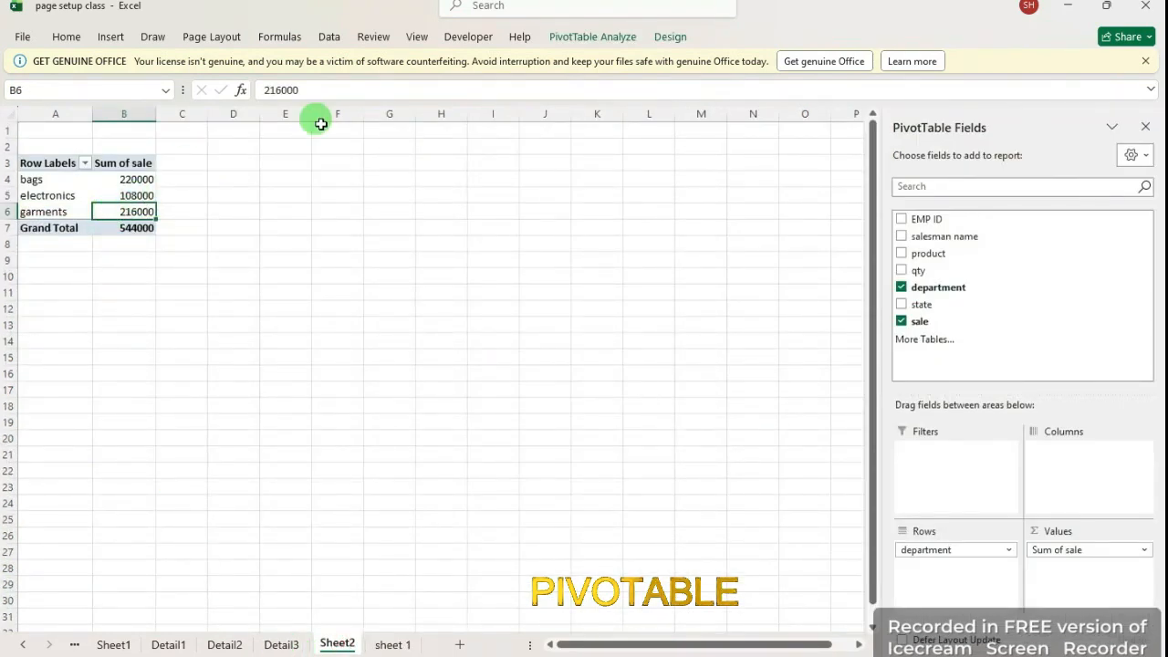
left_click(283, 646)
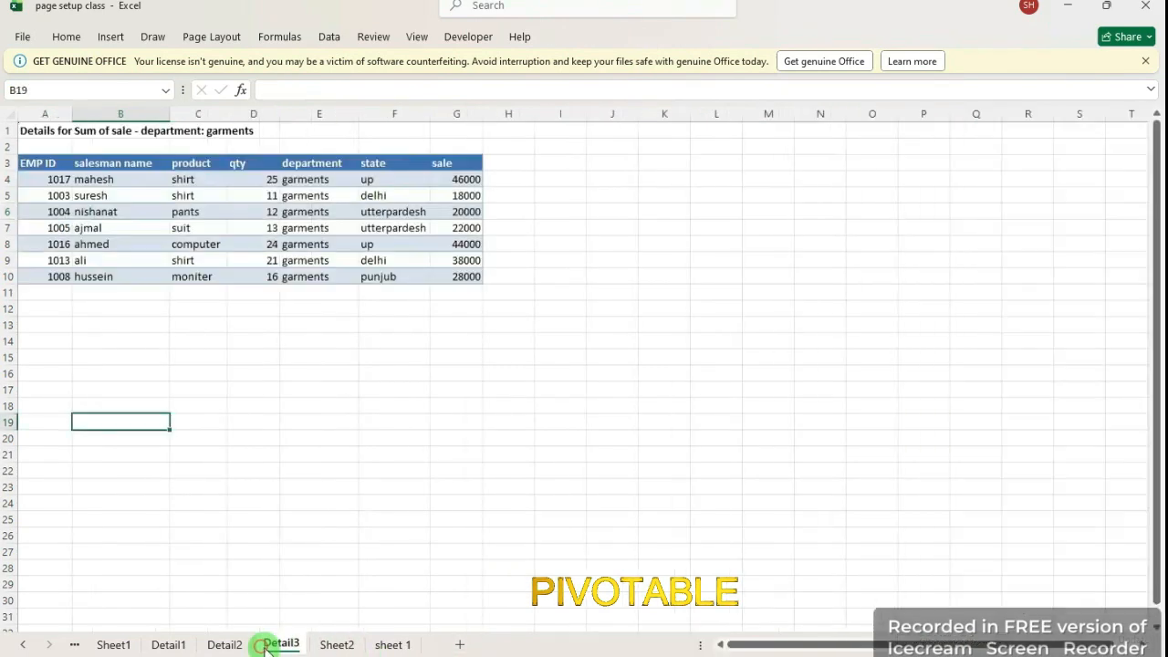
left_click(330, 646)
left_click(387, 645)
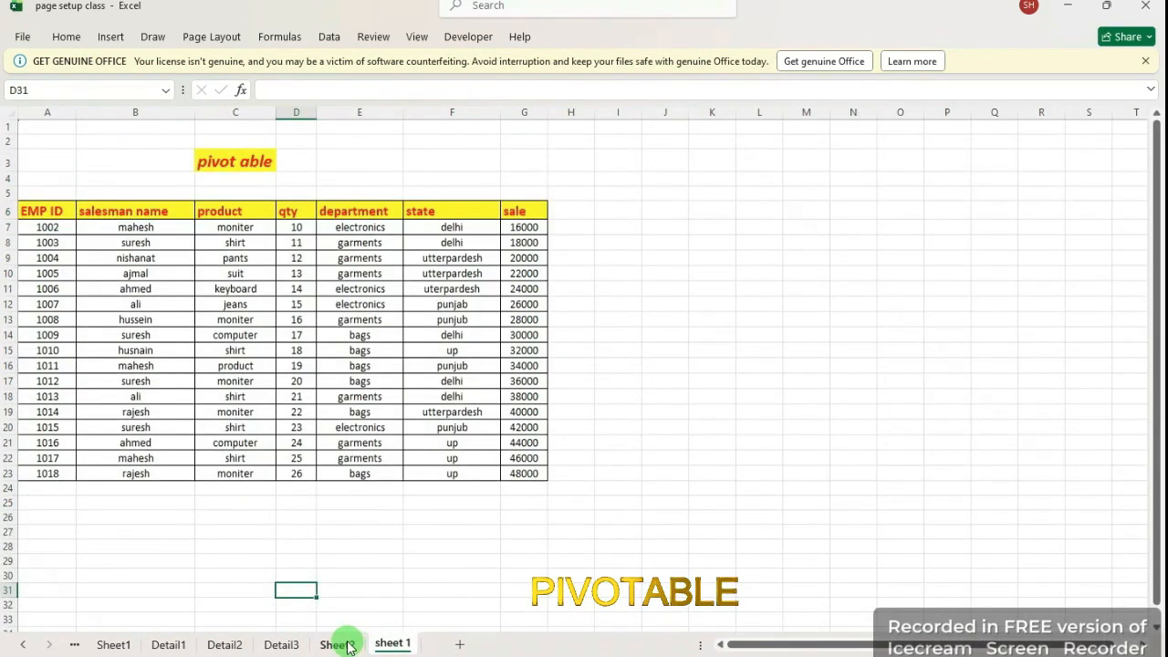
left_click(337, 645)
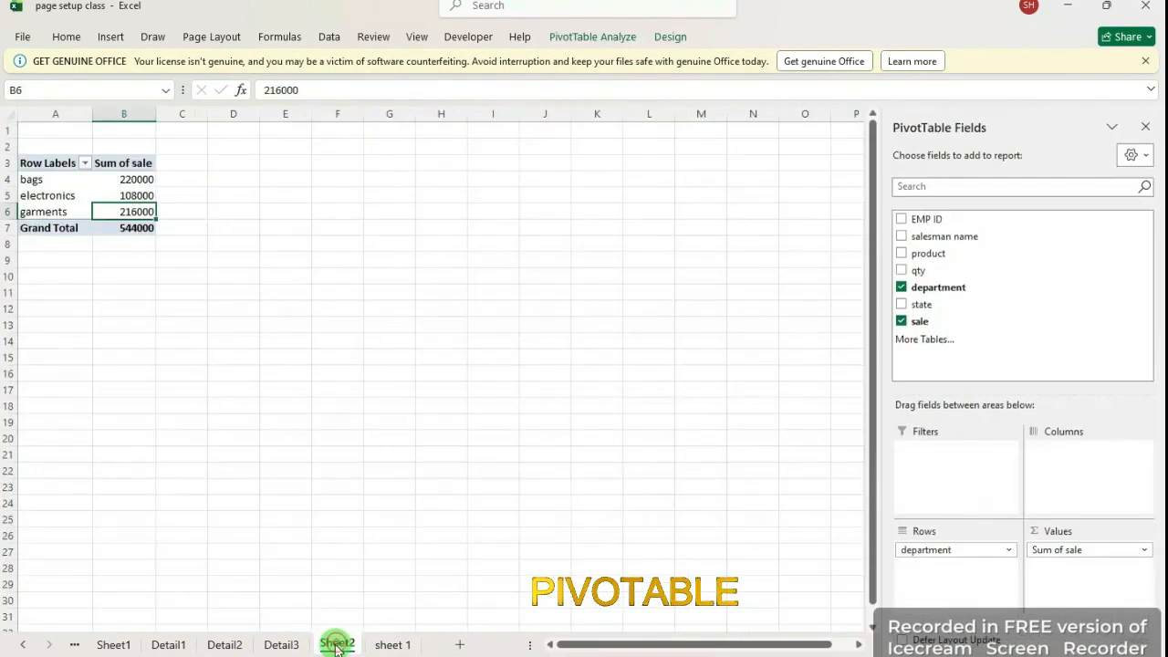
left_click(385, 646)
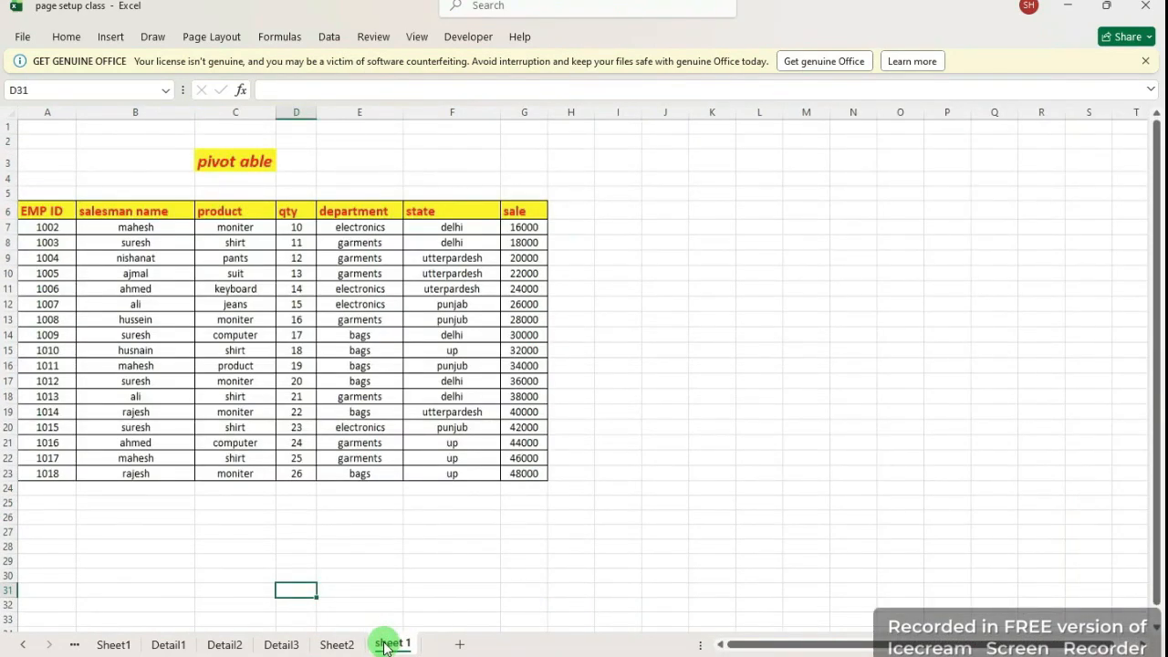